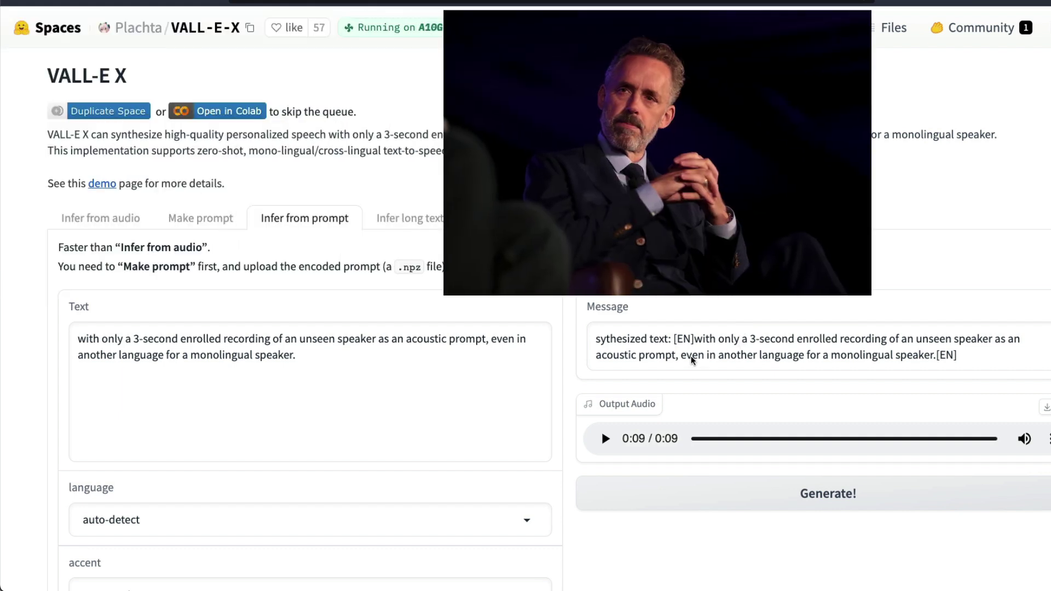
Step: Select the sentence about 3-second enrolled recordings and play its 9-second synthesized clip
drag(296, 356, 73, 340)
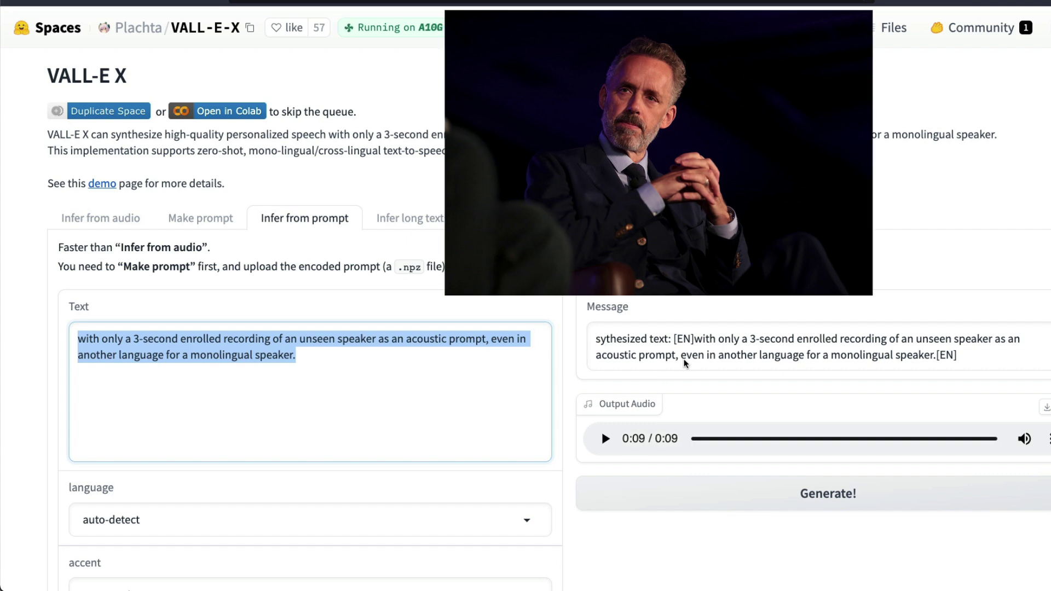
click(602, 441)
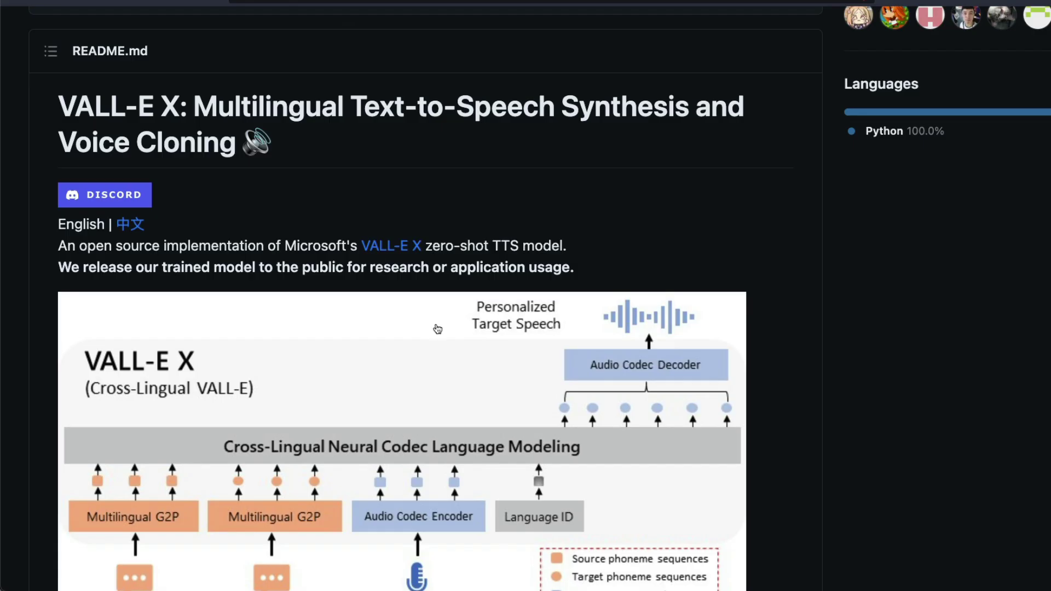
Step: Read the VALL-E X README down to Installation, highlighting the Python 3.10 and PyTorch 2.0+ requirements
scroll(436, 328, up, 1)
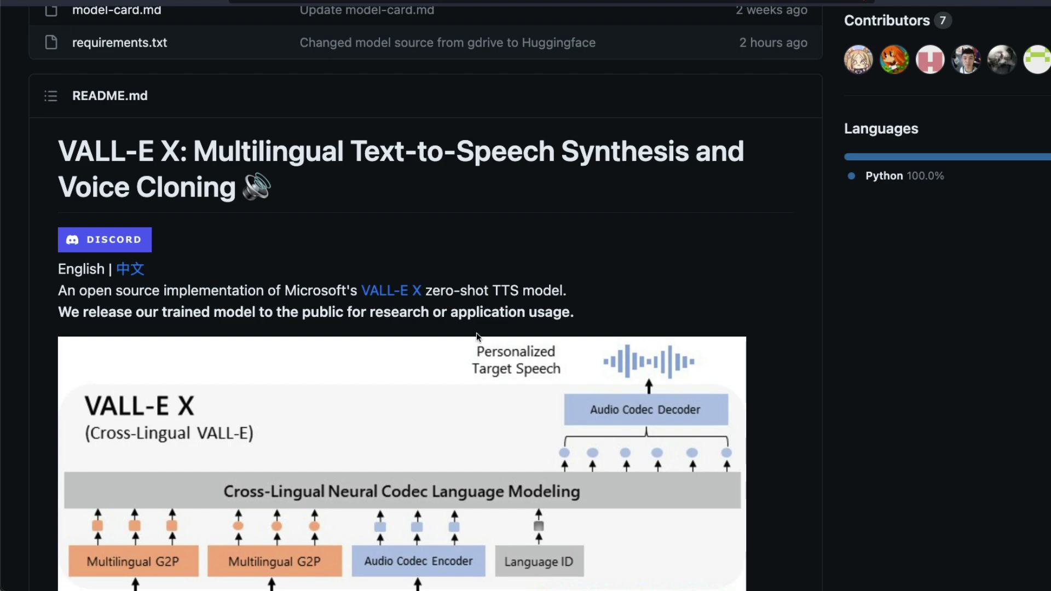
scroll(487, 356, up, 10)
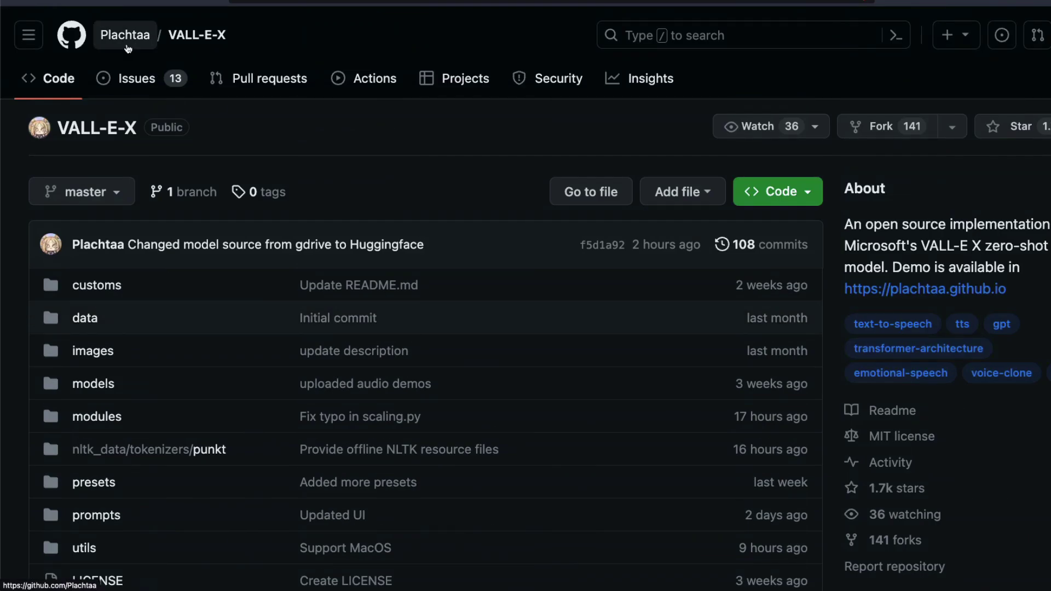
mouse_move(128, 47)
scroll(376, 368, down, 15)
scroll(375, 368, down, 1)
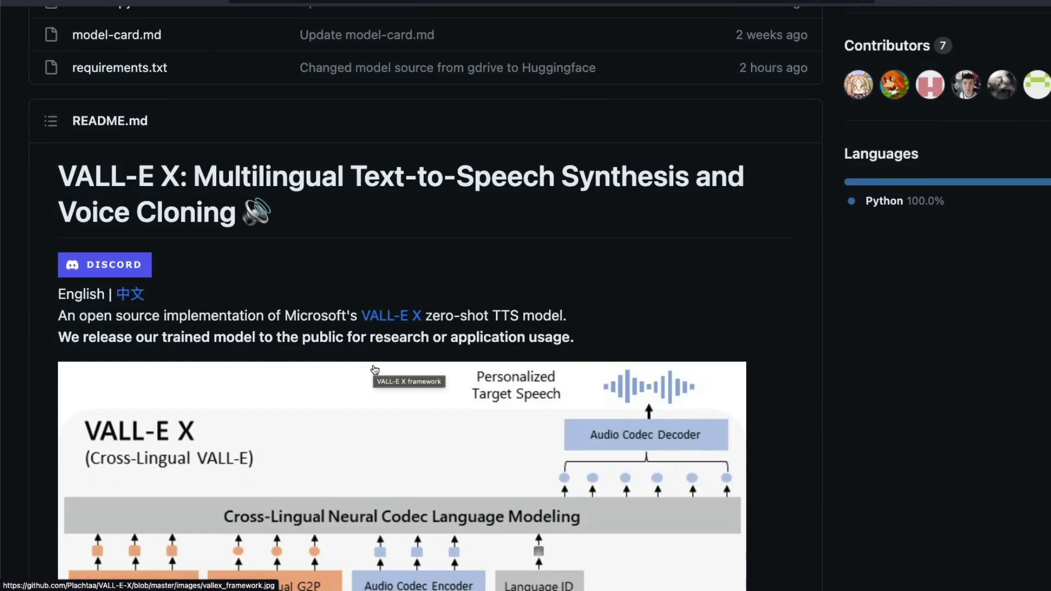
scroll(375, 369, down, 2)
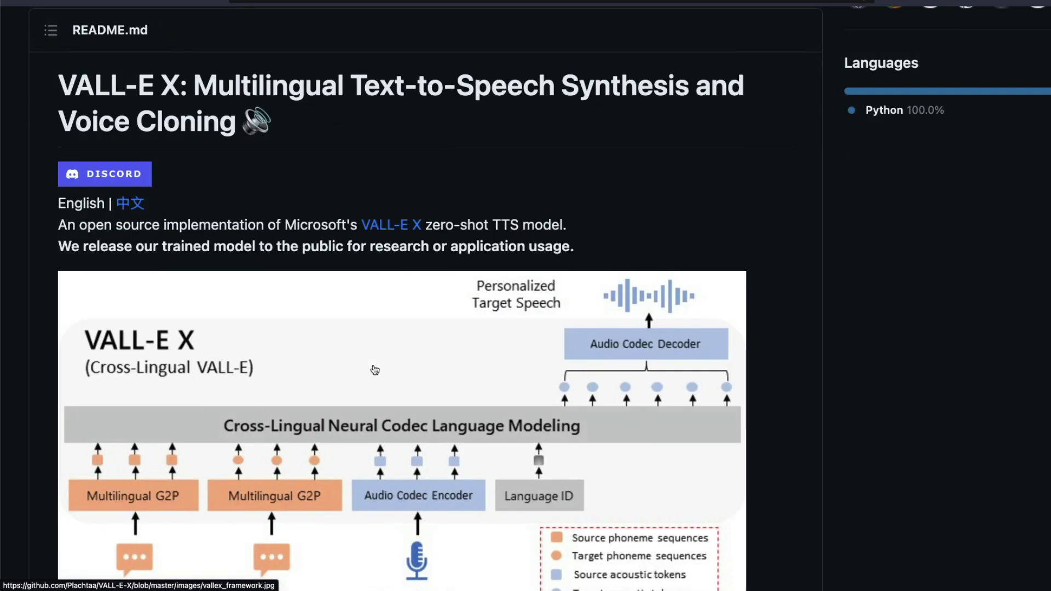
scroll(375, 370, down, 8)
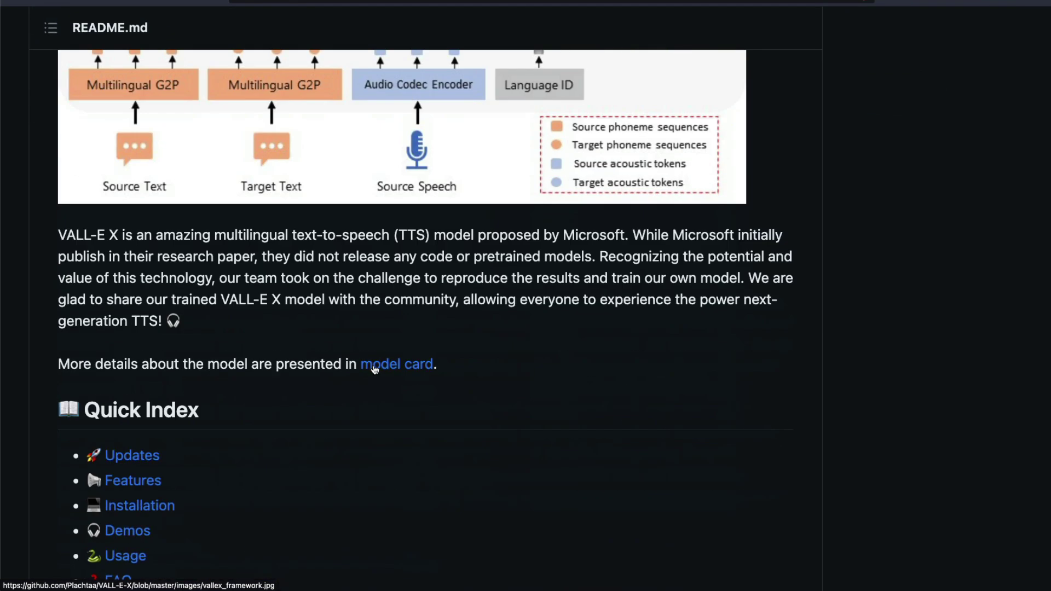
scroll(378, 382, down, 8)
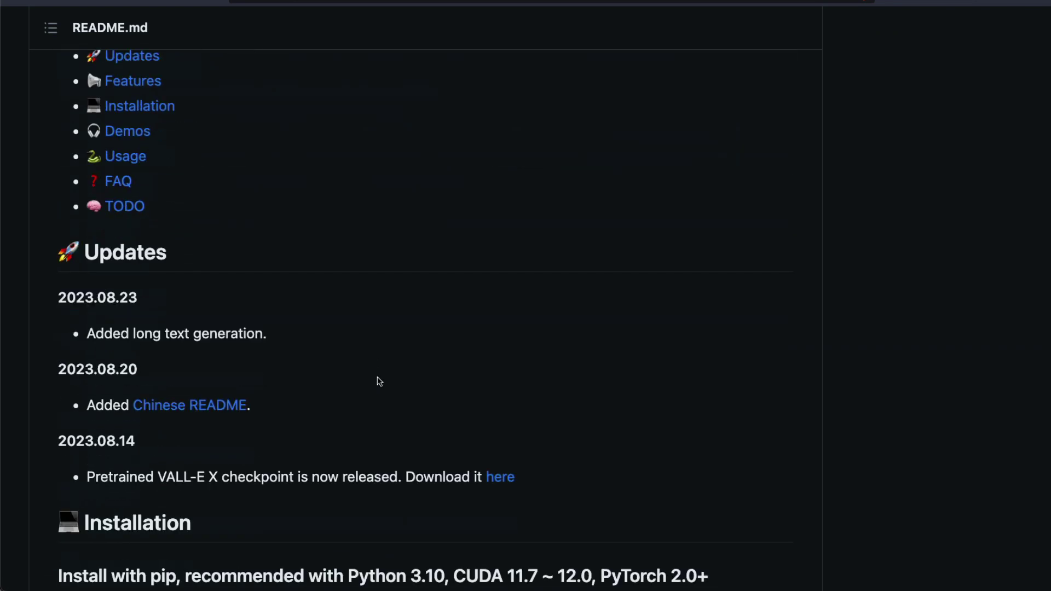
scroll(379, 382, down, 5)
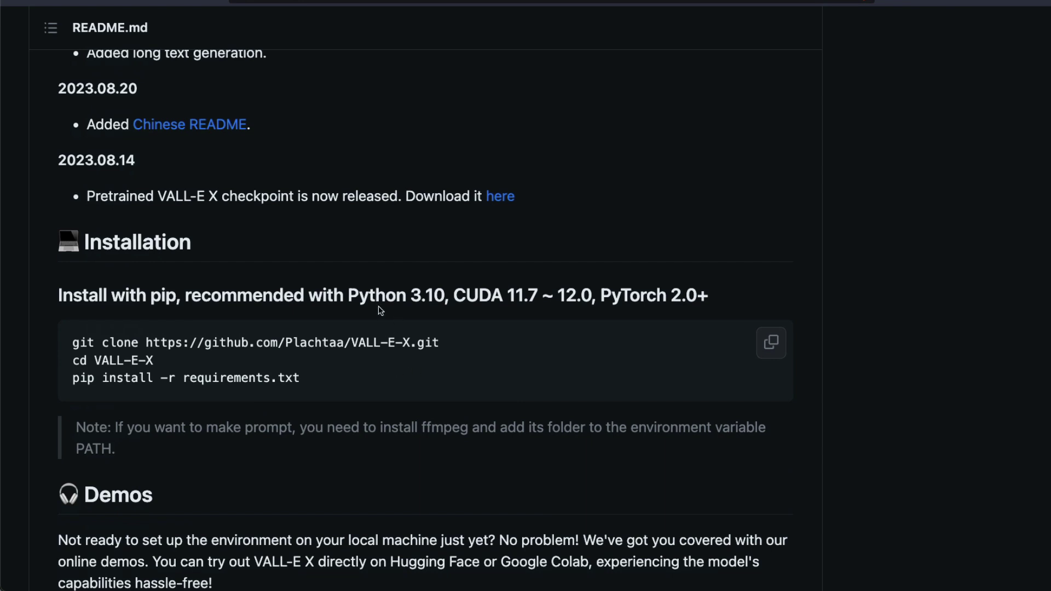
drag(348, 296, 708, 297)
click(535, 300)
click(708, 297)
Step: Scroll past the Demos section and return to the Space's Infer from audio tab
scroll(403, 480, down, 4)
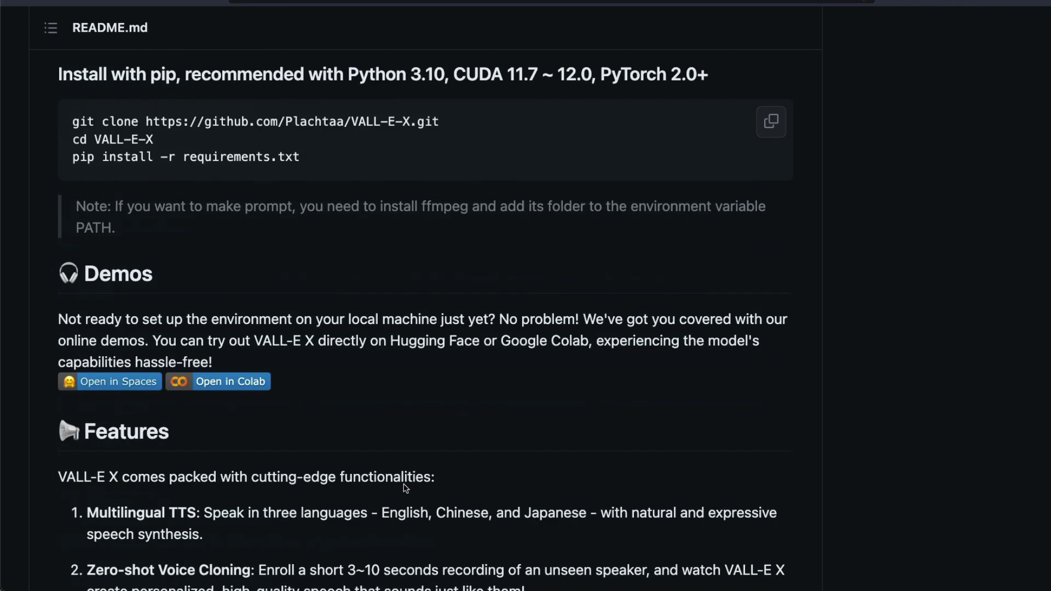
scroll(404, 487, up, 3)
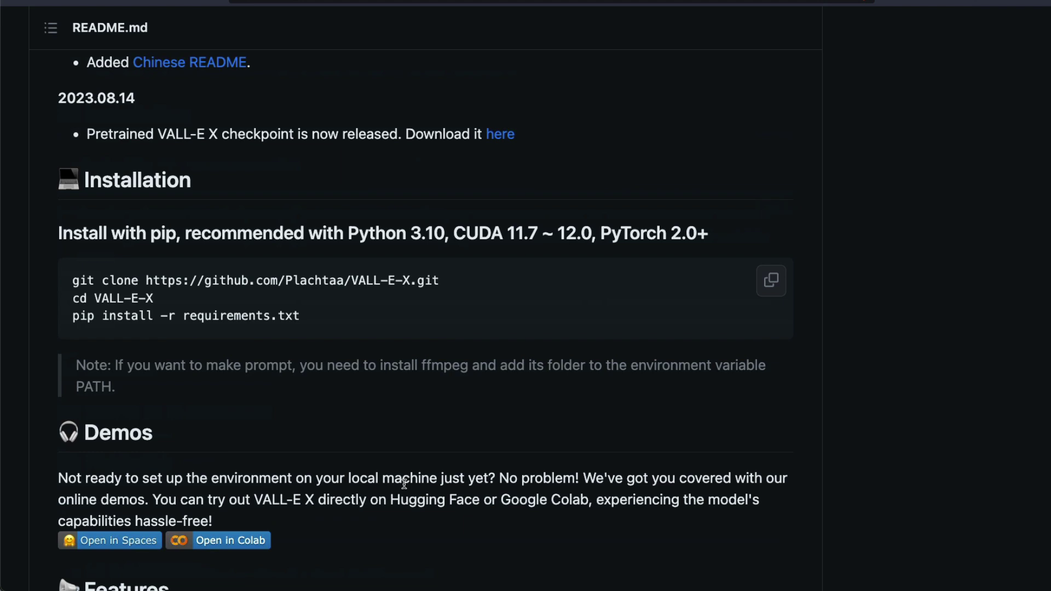
scroll(404, 484, down, 3)
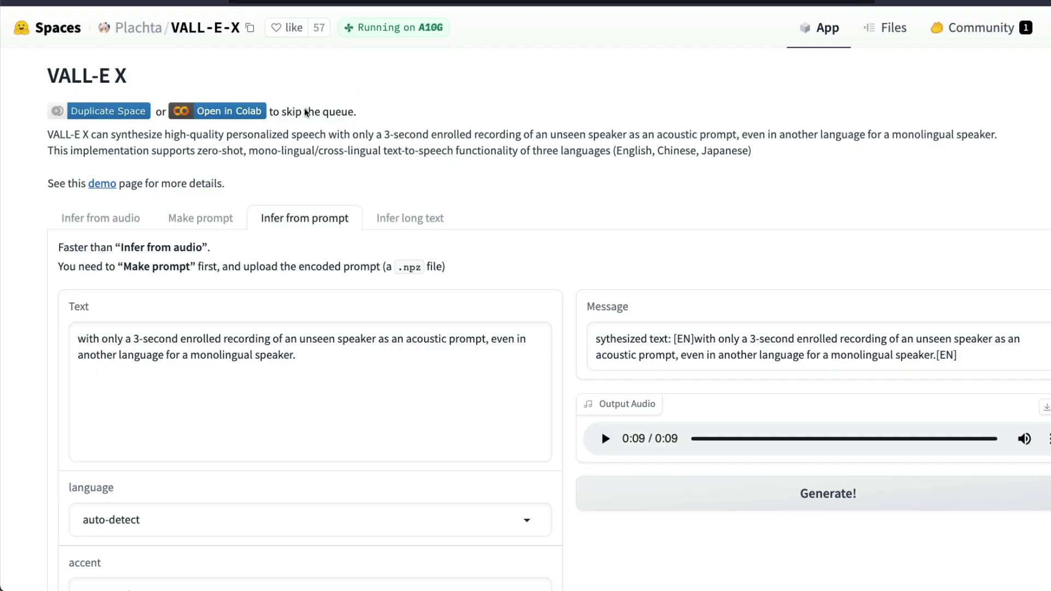
click(110, 211)
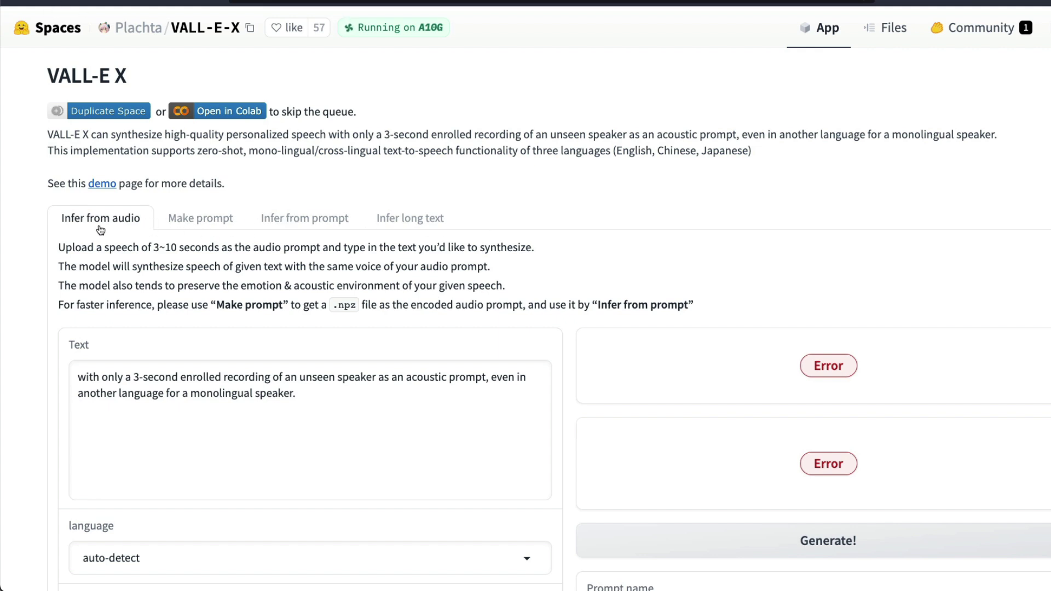
click(204, 227)
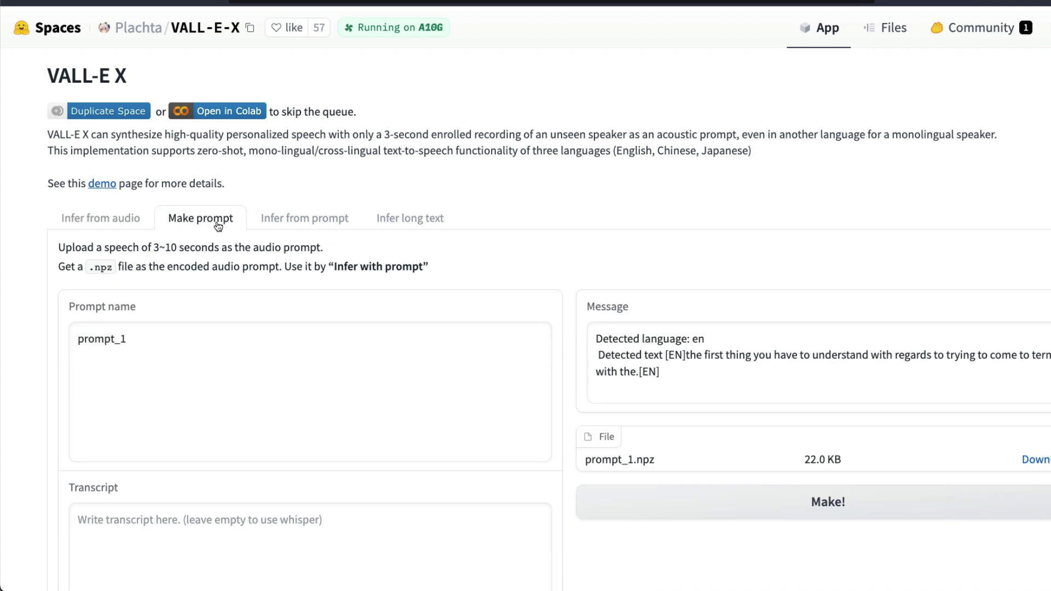
click(313, 222)
click(432, 221)
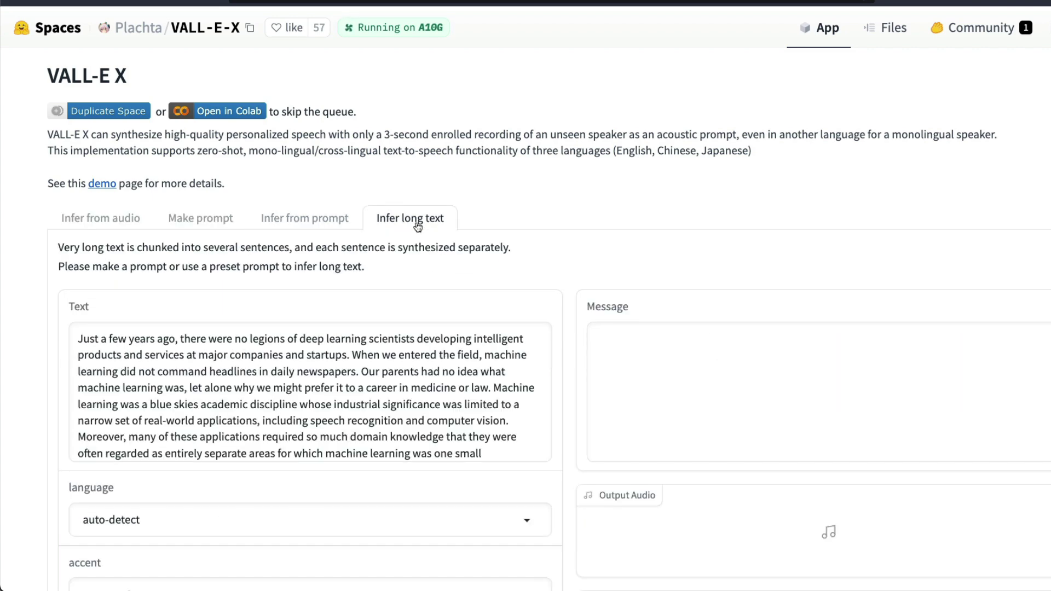
click(102, 220)
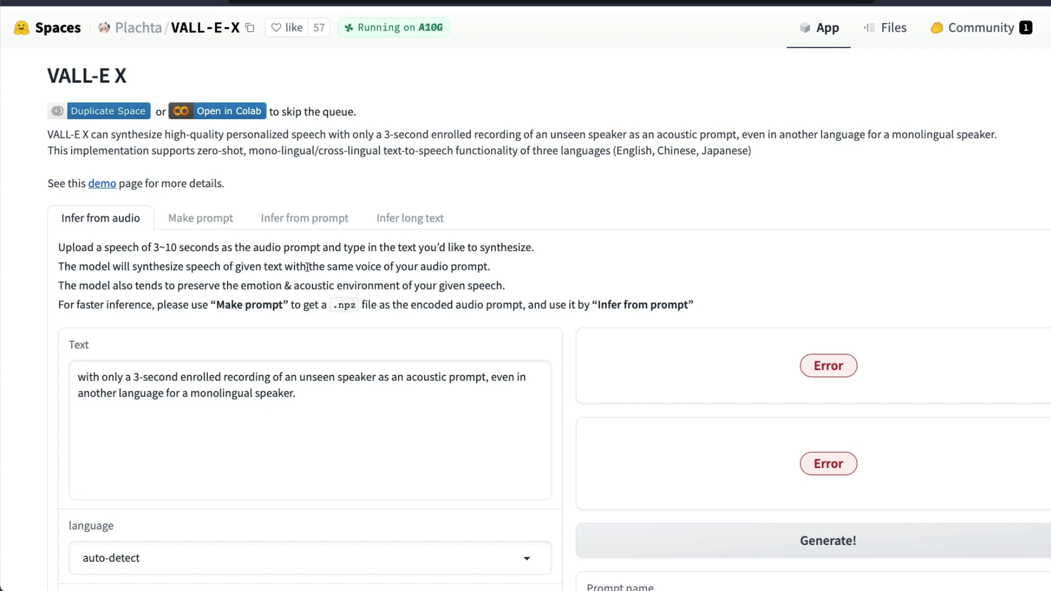
scroll(315, 266, down, 8)
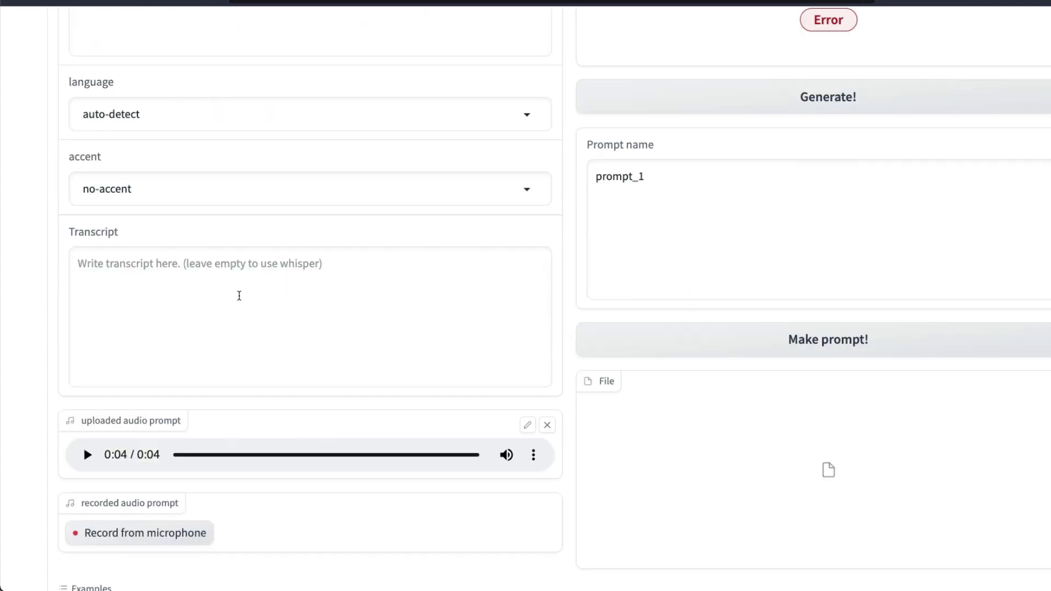
scroll(212, 436, down, 3)
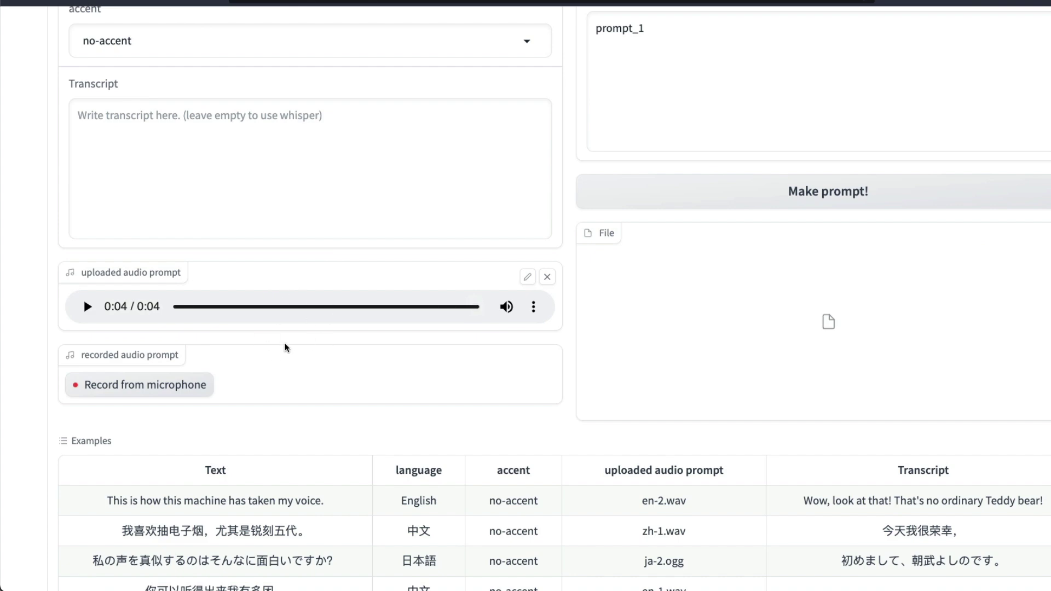
scroll(321, 377, up, 7)
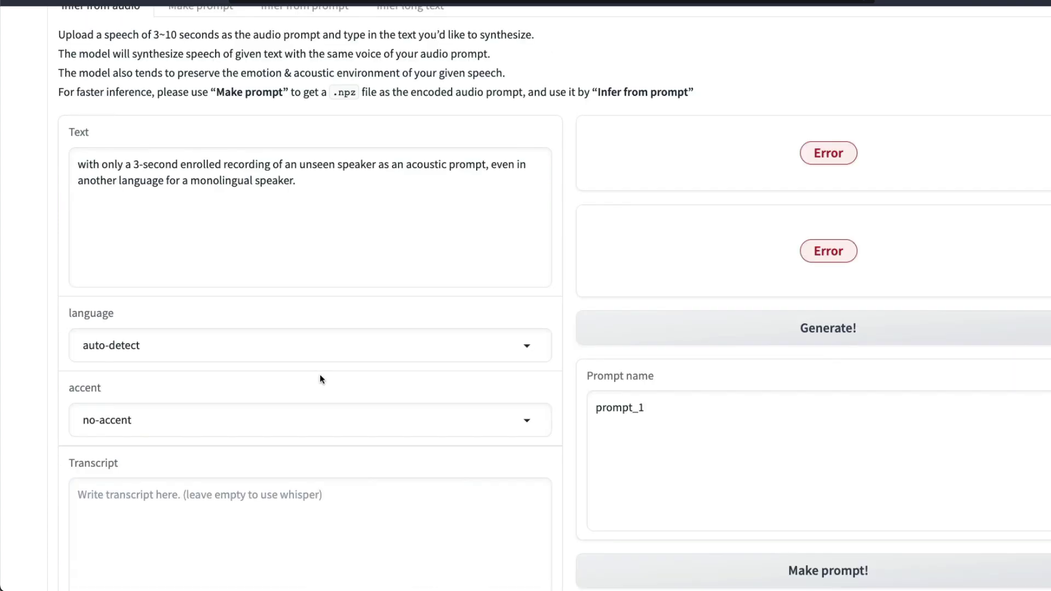
scroll(290, 323, up, 4)
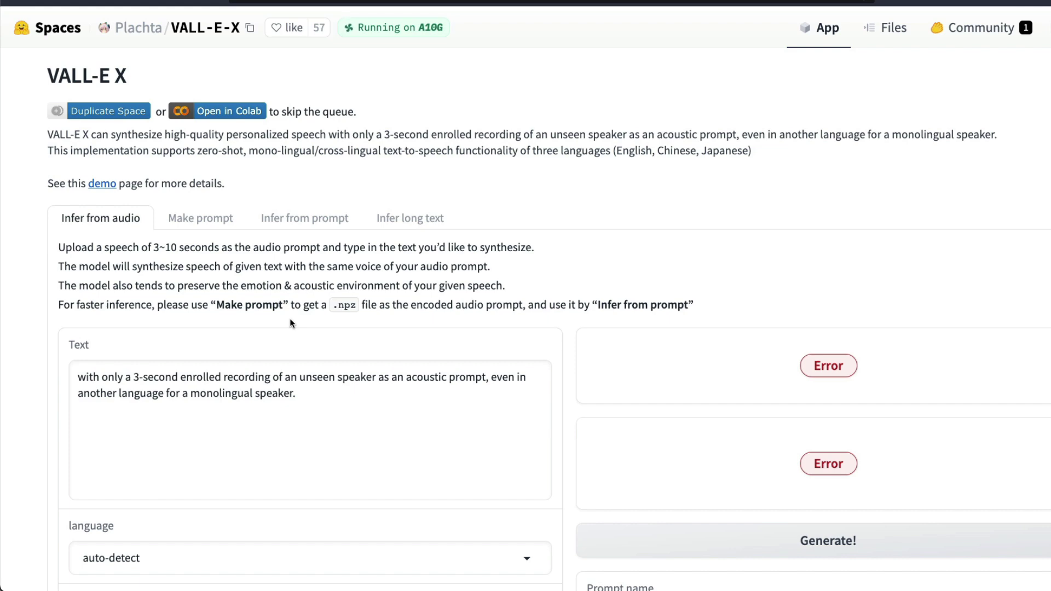
scroll(291, 321, down, 14)
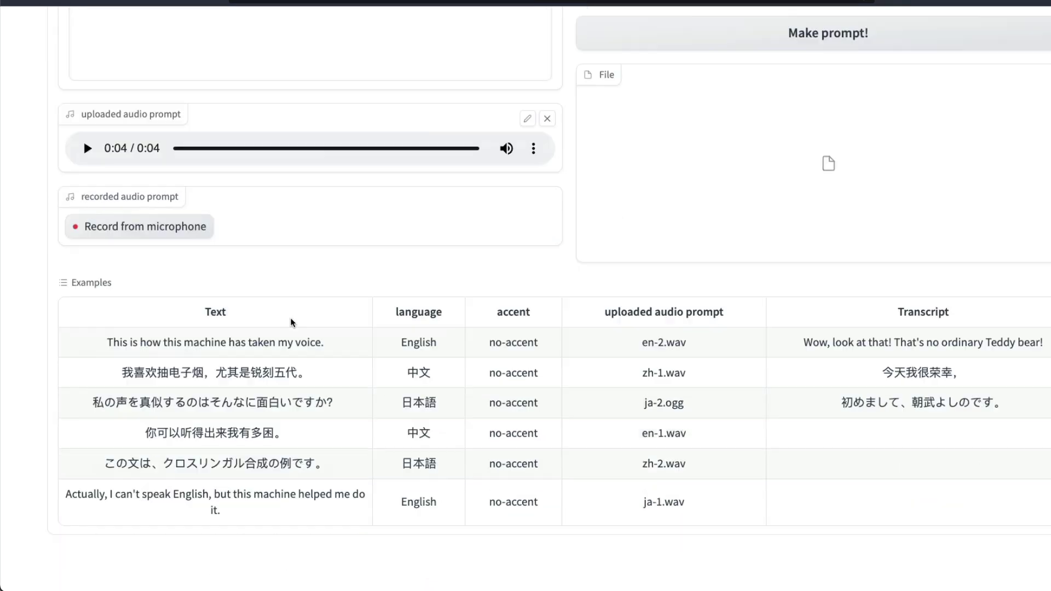
scroll(122, 251, up, 5)
scroll(179, 252, up, 5)
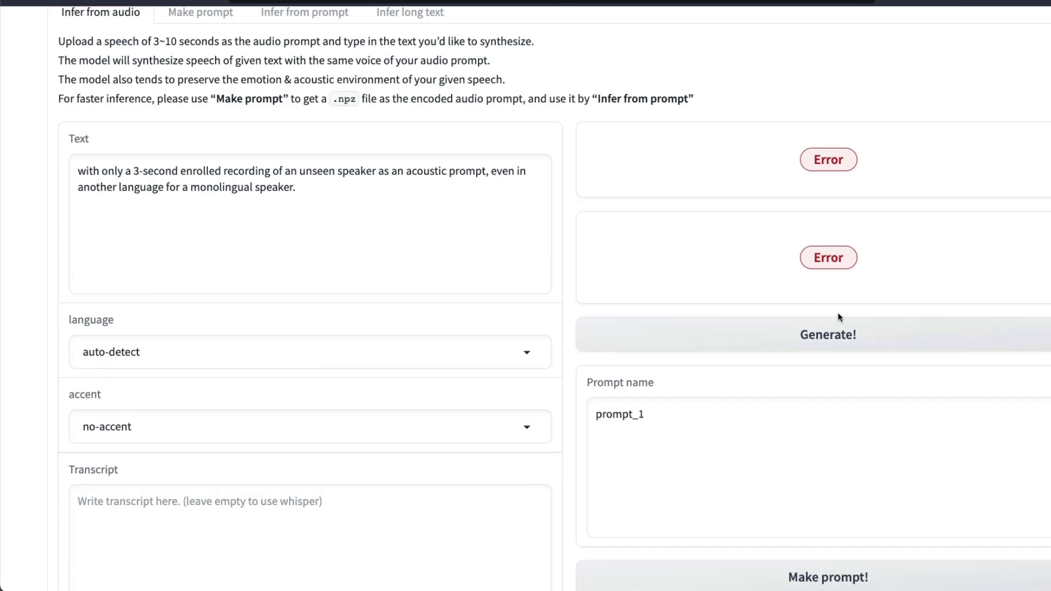
scroll(838, 317, up, 4)
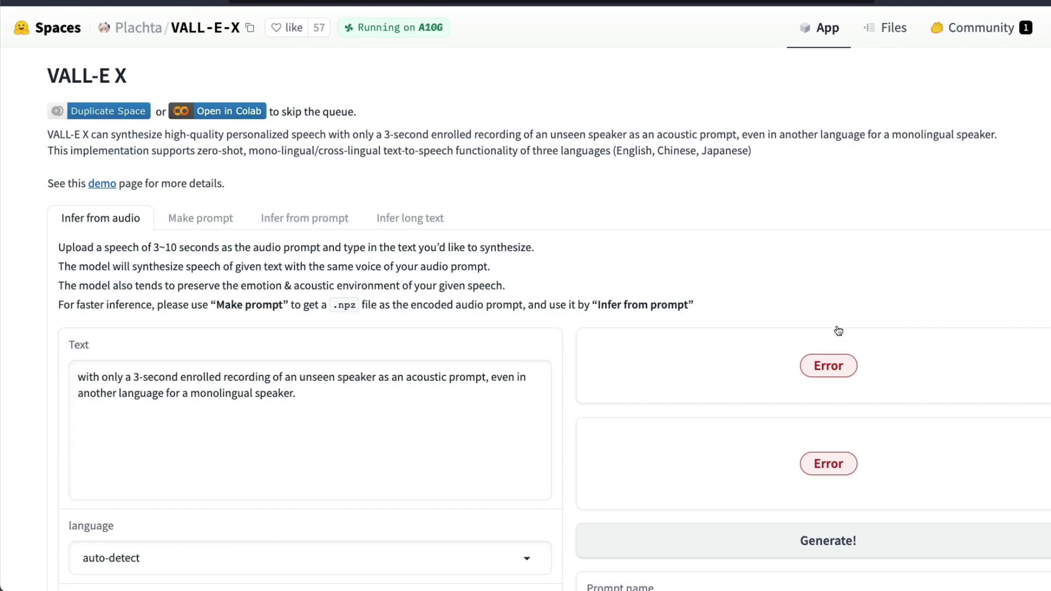
click(221, 224)
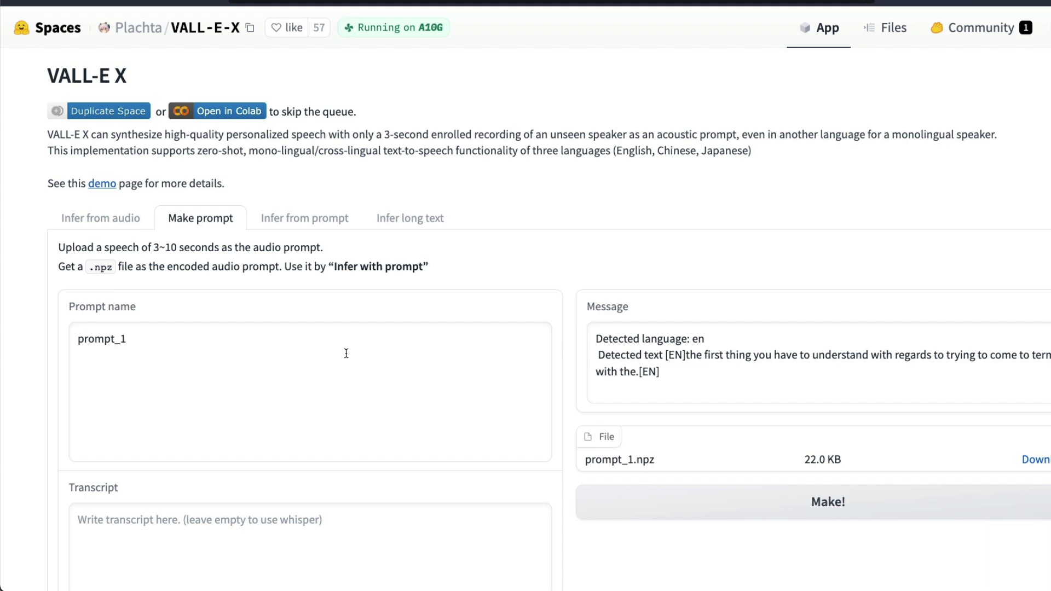
click(308, 222)
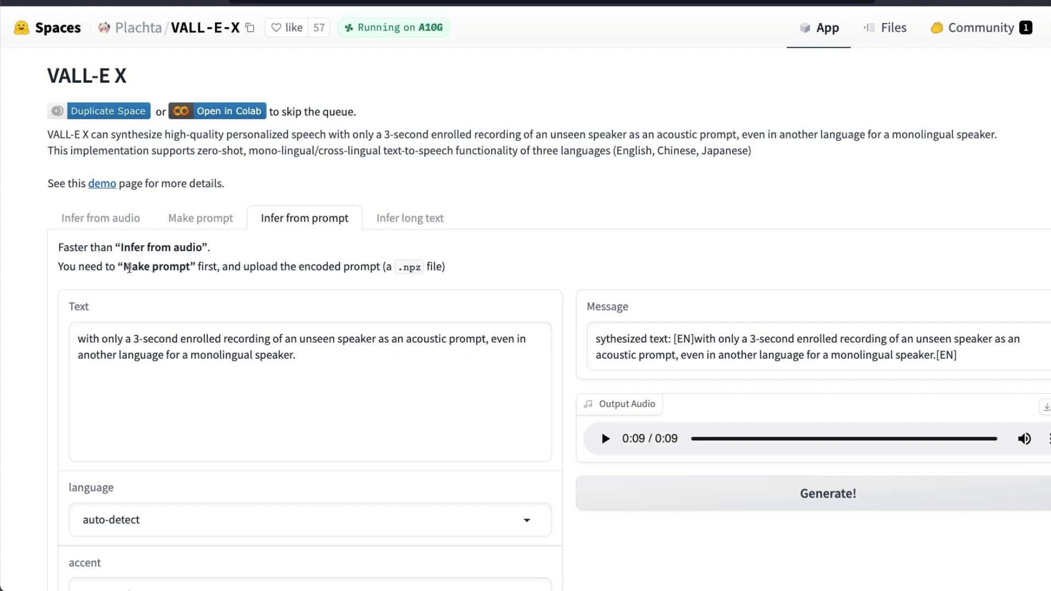
click(108, 221)
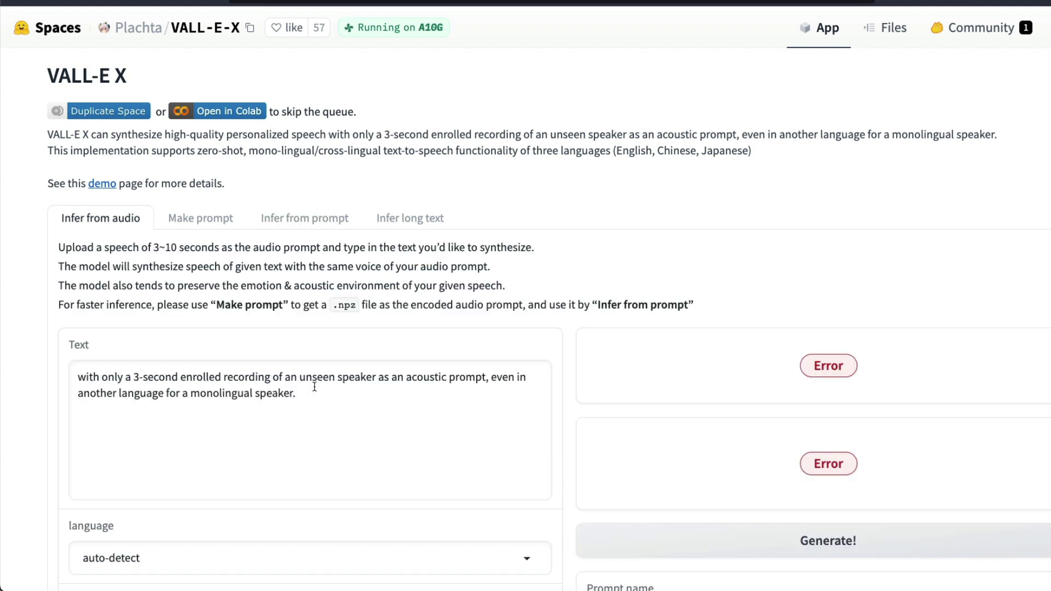
scroll(131, 338, down, 1)
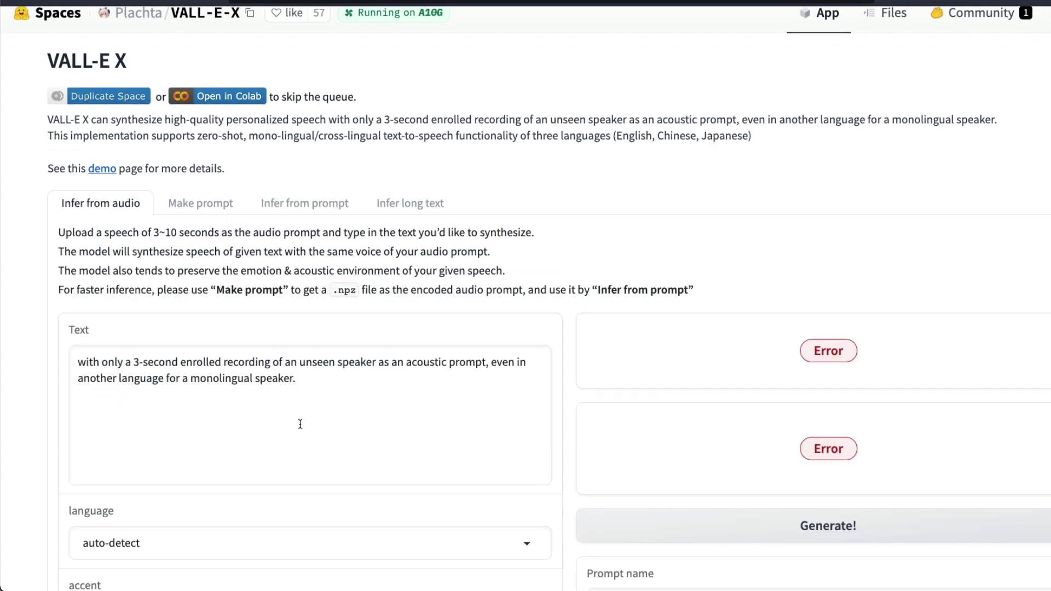
scroll(300, 422, down, 5)
scroll(299, 422, down, 2)
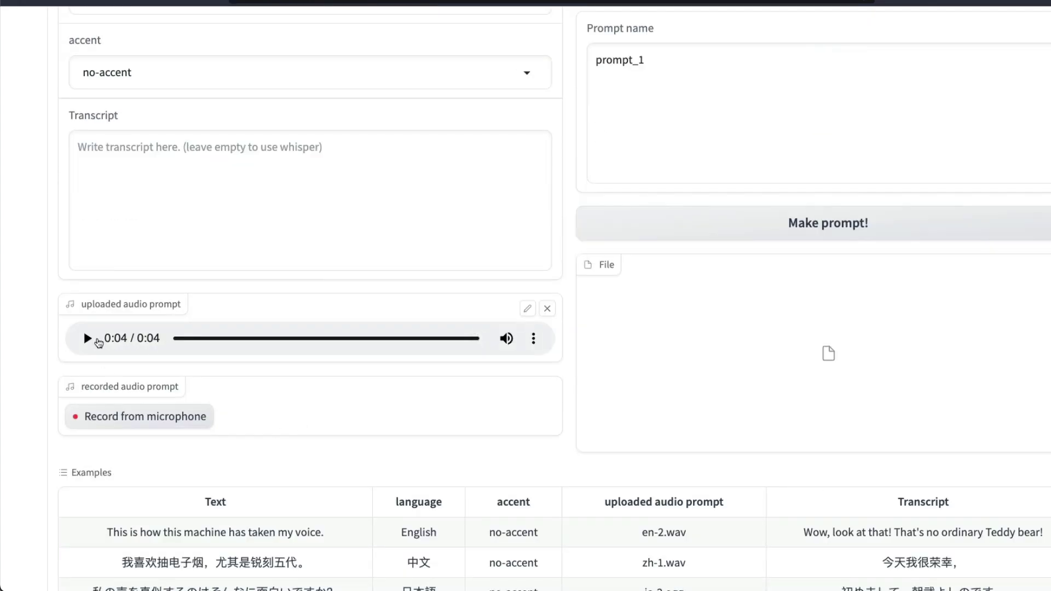
click(87, 338)
scroll(359, 421, up, 1)
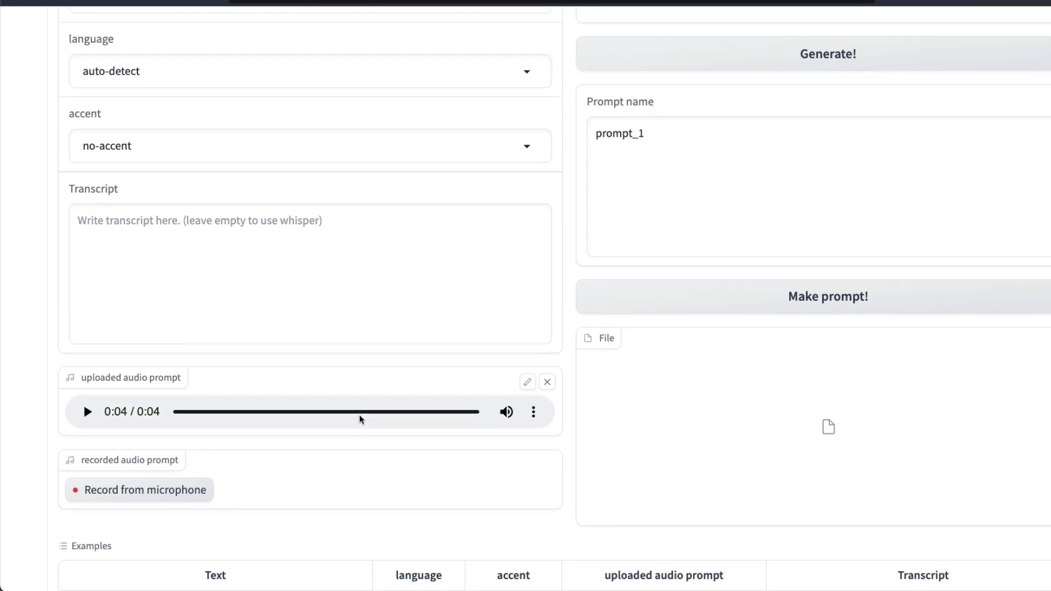
scroll(359, 415, up, 2)
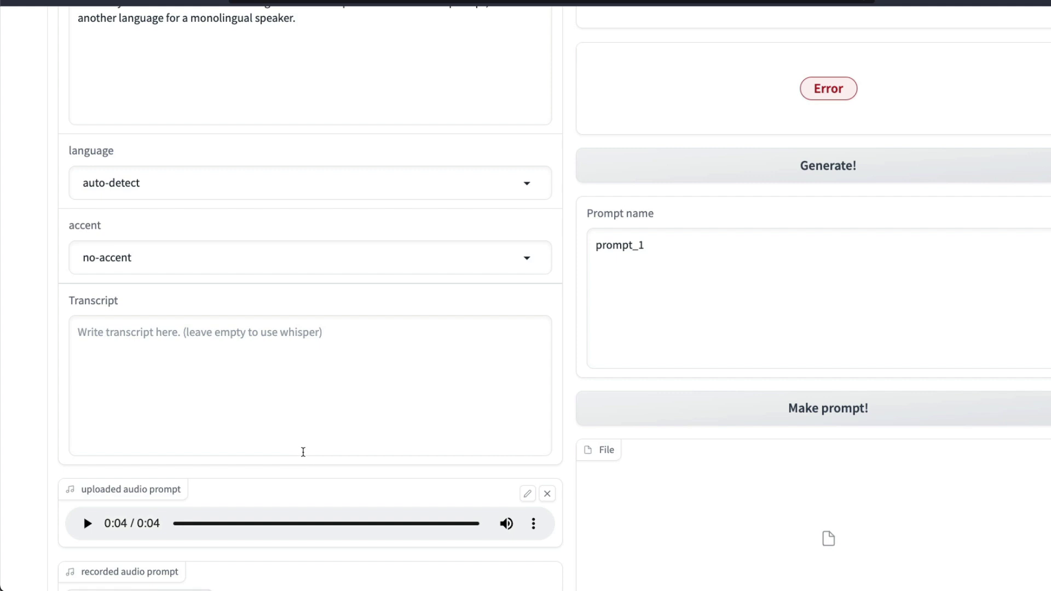
scroll(229, 379, up, 1)
scroll(229, 379, up, 3)
click(177, 362)
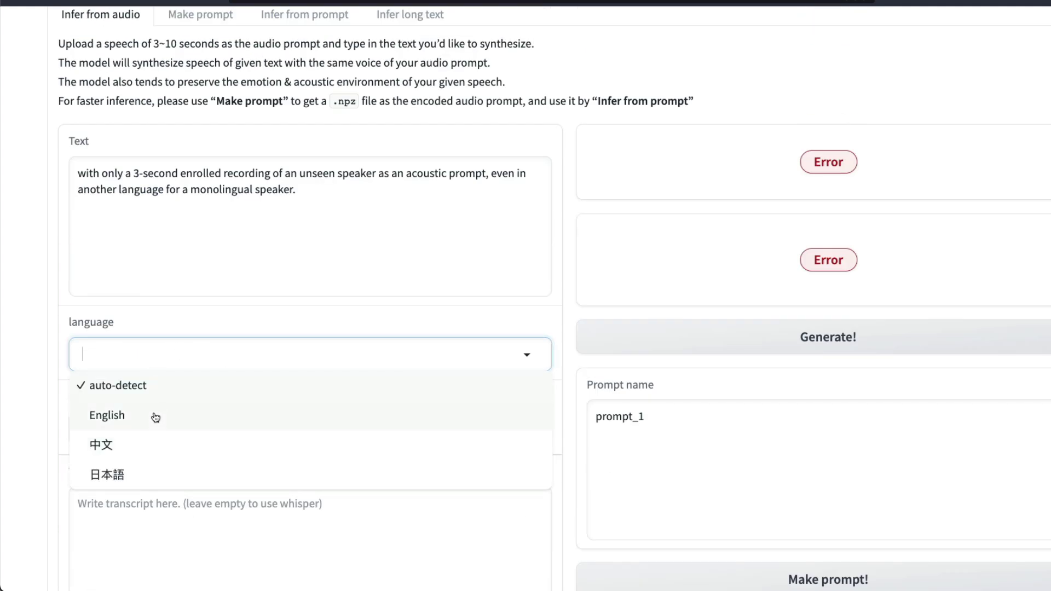
click(259, 322)
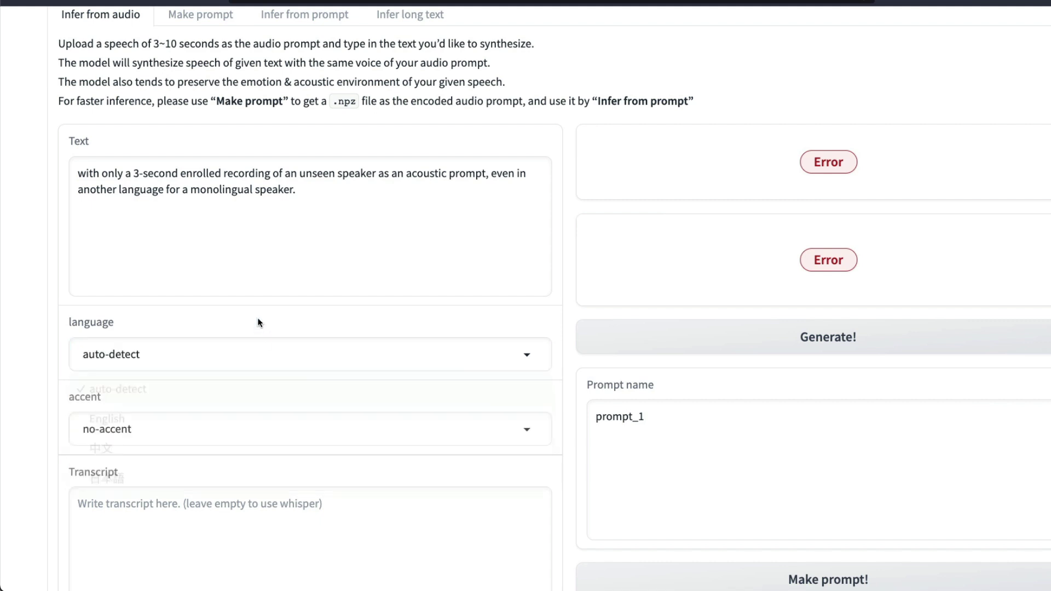
click(176, 431)
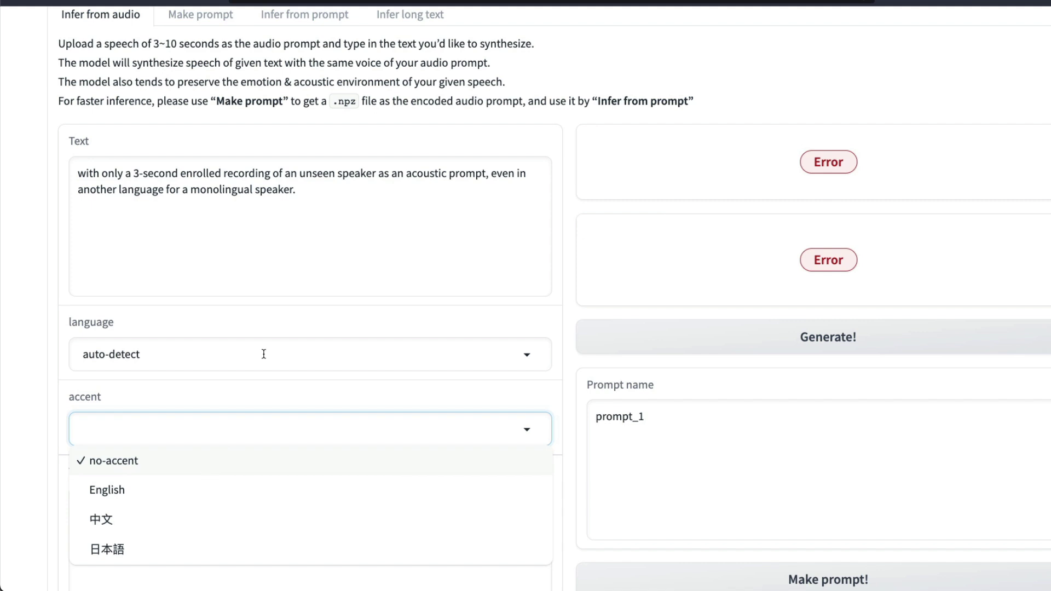
click(233, 393)
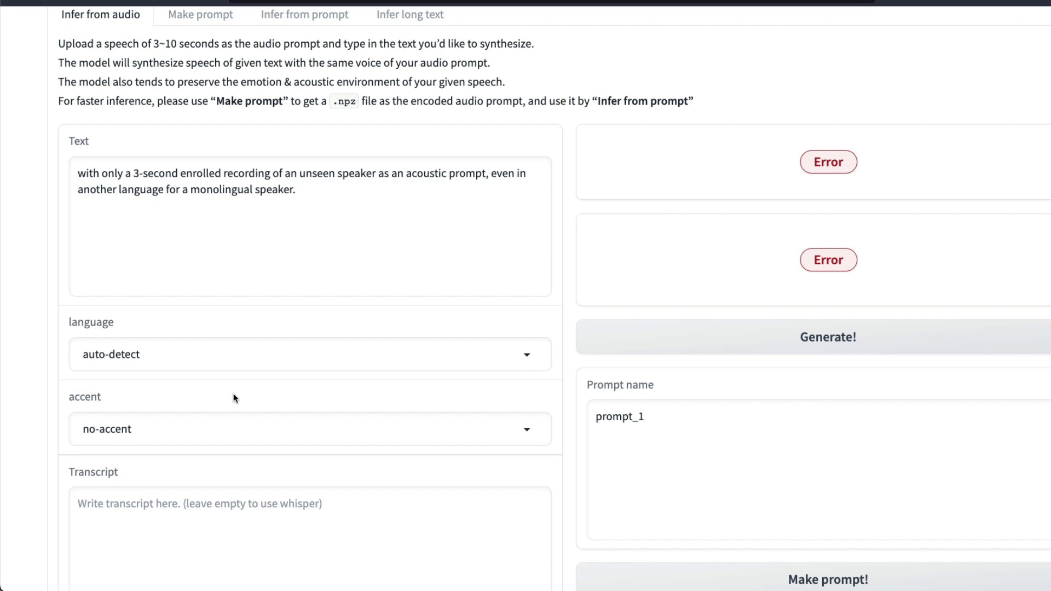
scroll(229, 353, up, 4)
scroll(230, 377, down, 8)
scroll(166, 454, down, 4)
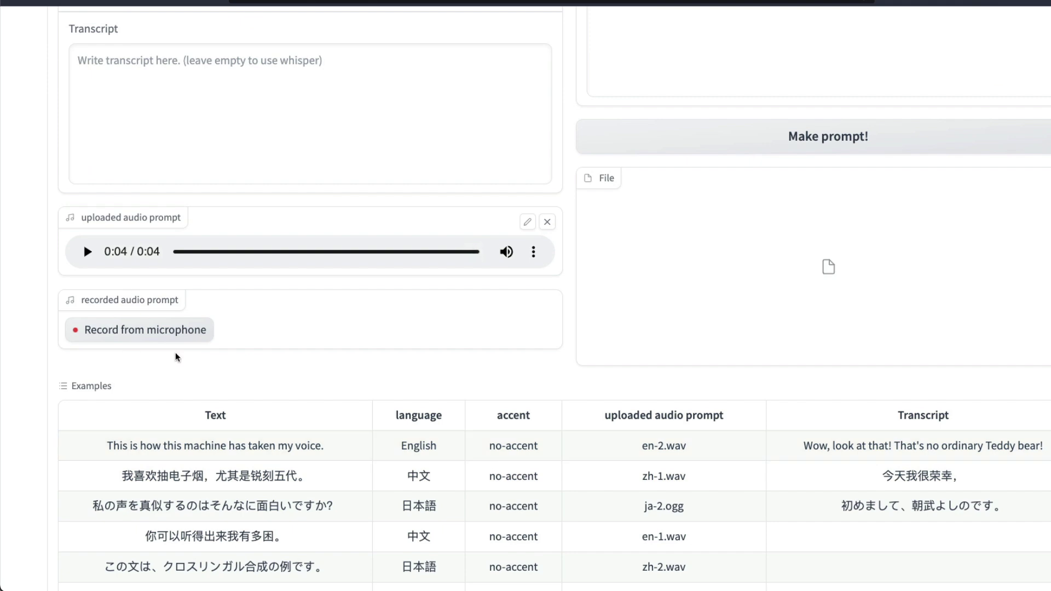
scroll(234, 305, up, 3)
scroll(234, 300, down, 2)
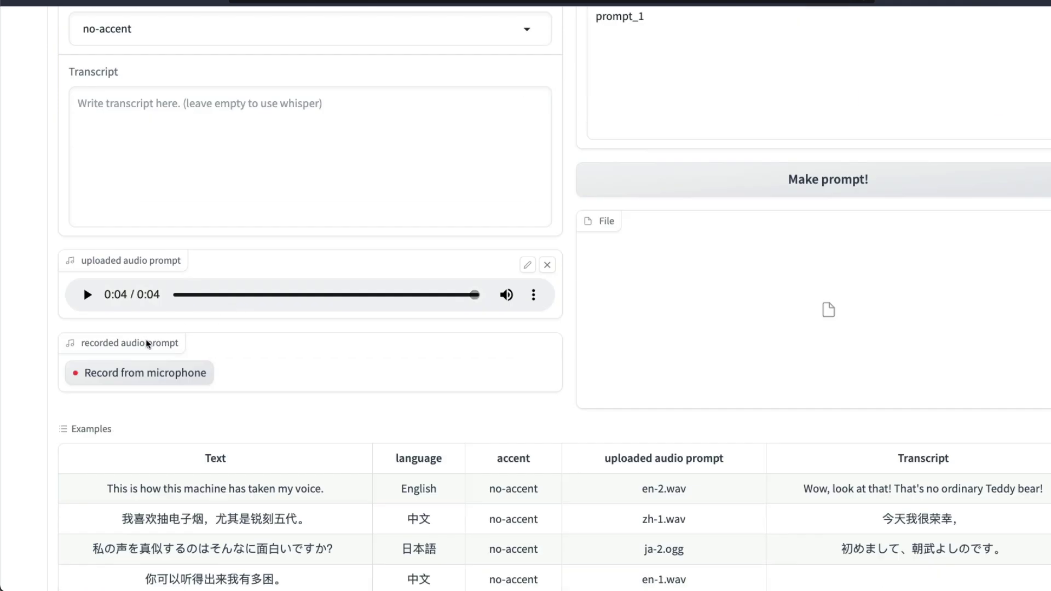
scroll(253, 371, up, 7)
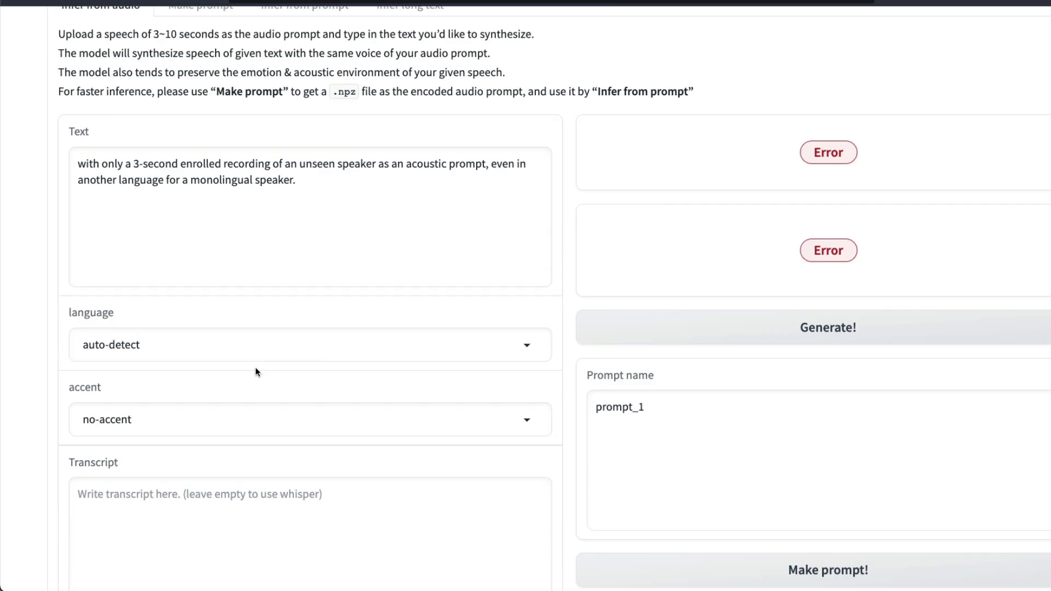
click(274, 197)
drag(322, 198, 108, 161)
scroll(502, 378, down, 15)
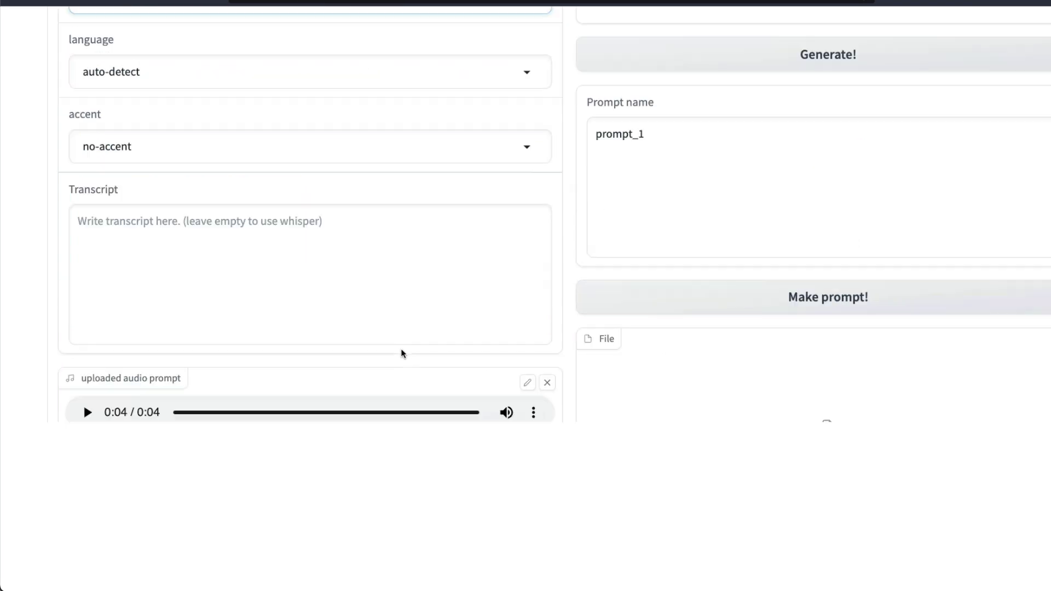
scroll(389, 346, up, 8)
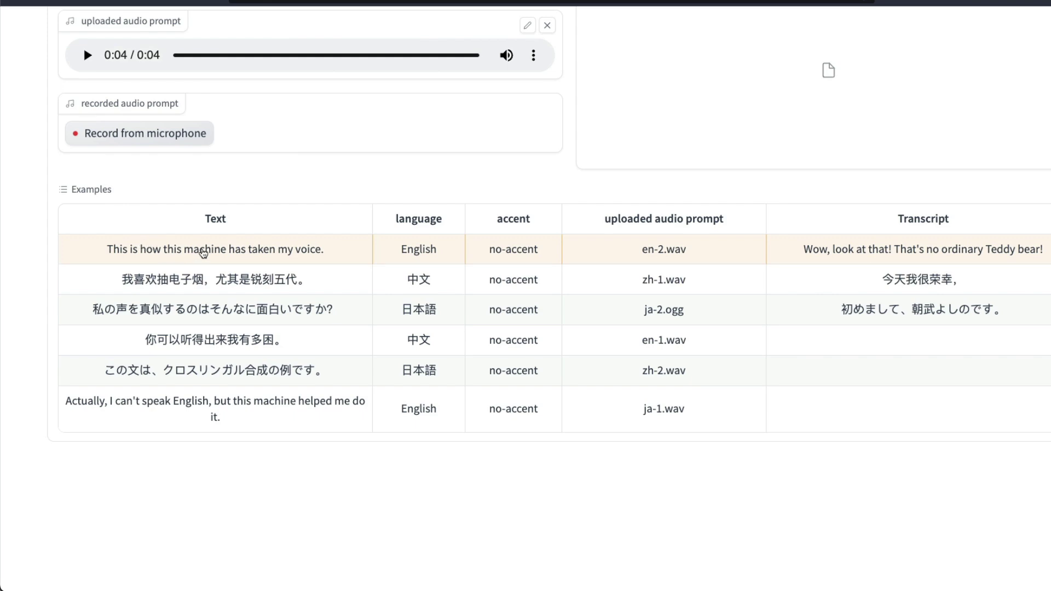
Step: Load the first example with its Teddy-bear transcript and 6-second audio prompt
click(203, 250)
scroll(145, 251, up, 8)
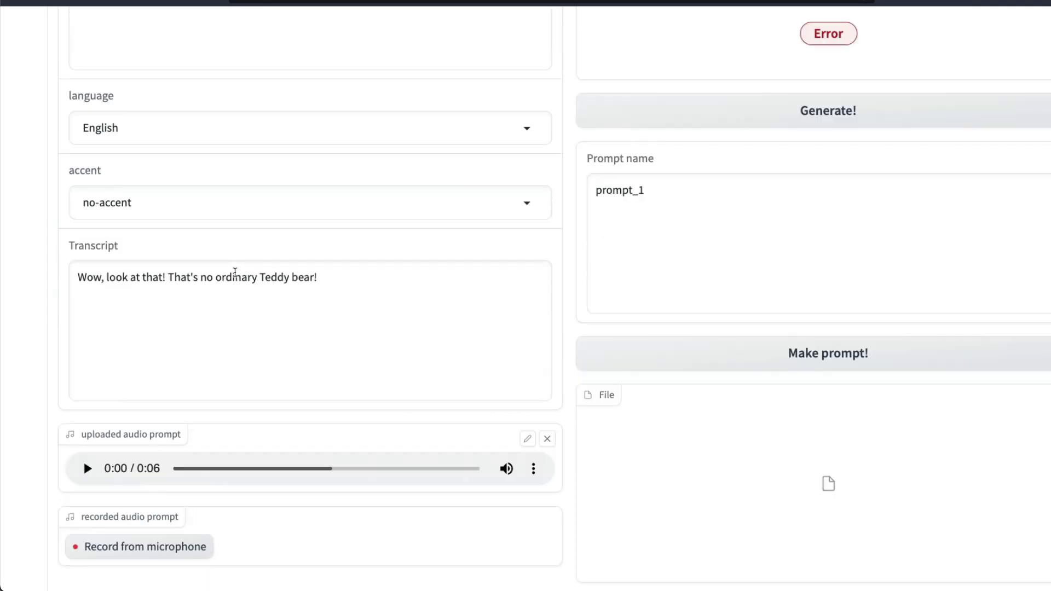
scroll(230, 290, down, 6)
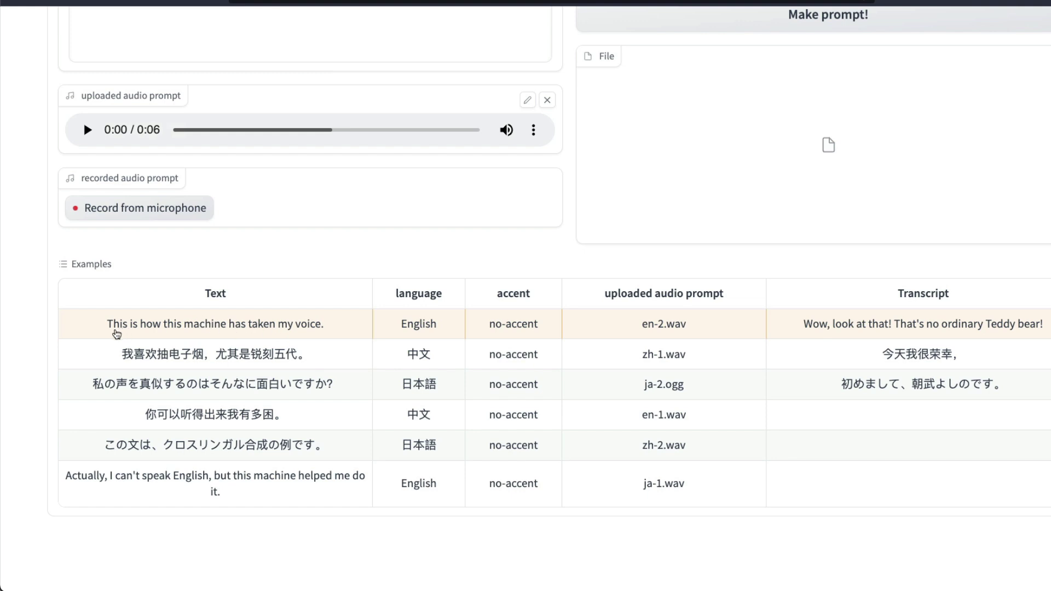
click(206, 333)
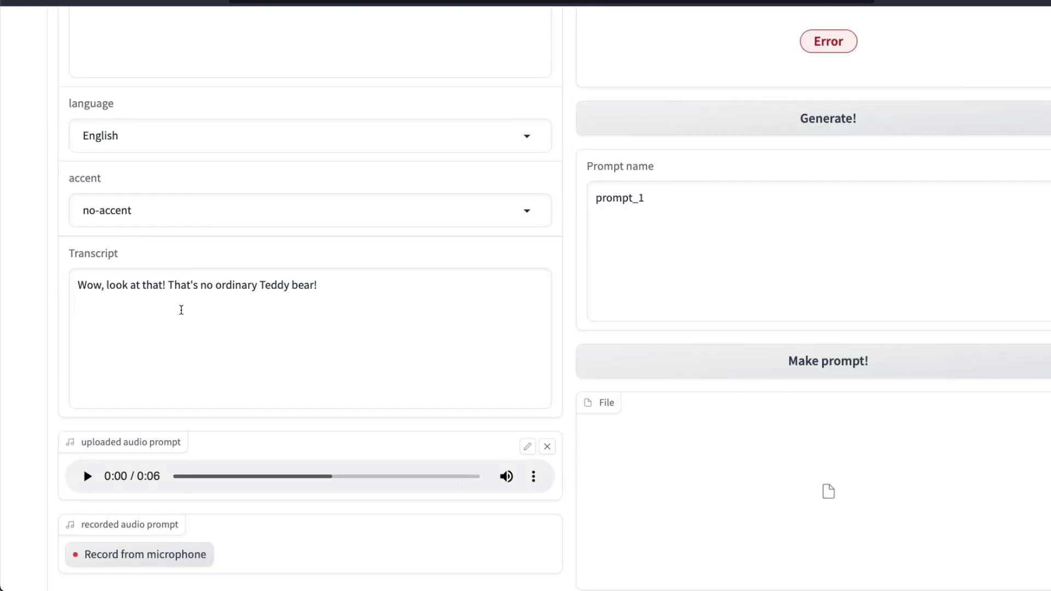
Step: Play the 6-second audio prompt and select the English sentence in the Text box
scroll(164, 314, up, 1)
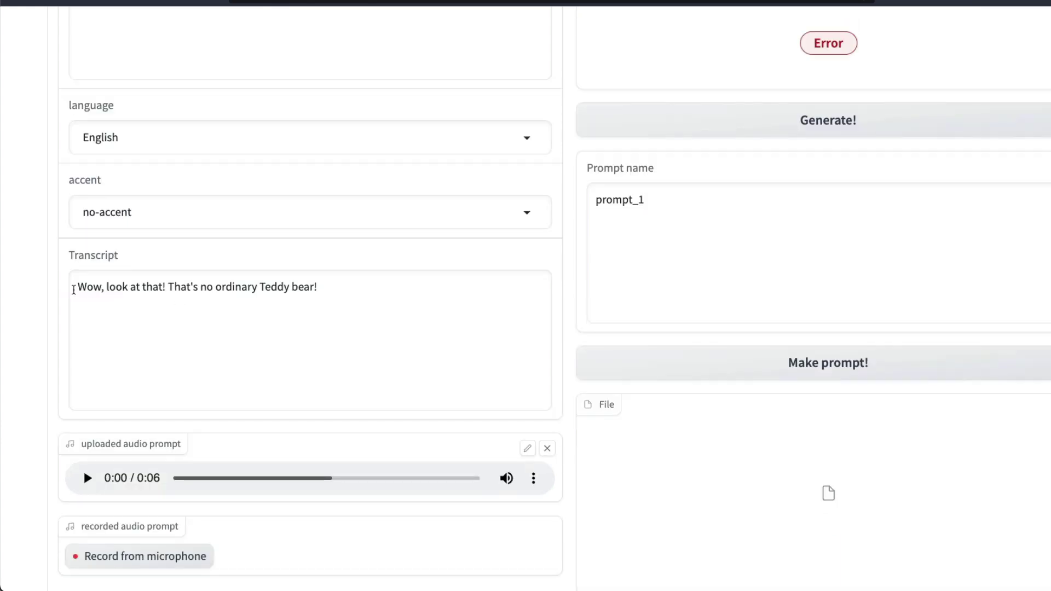
click(87, 479)
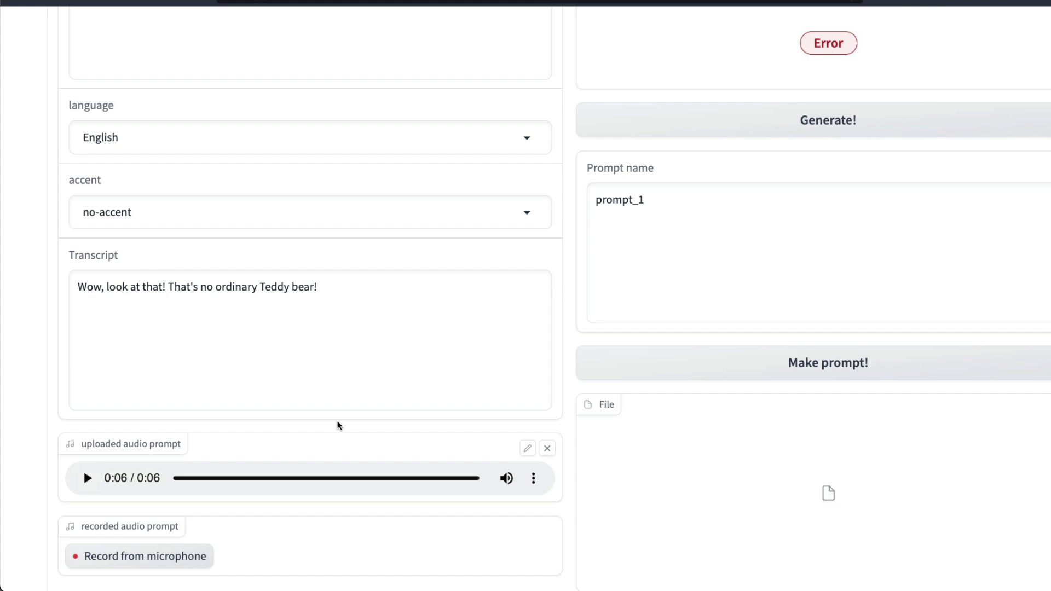
scroll(176, 347, up, 2)
scroll(291, 400, up, 4)
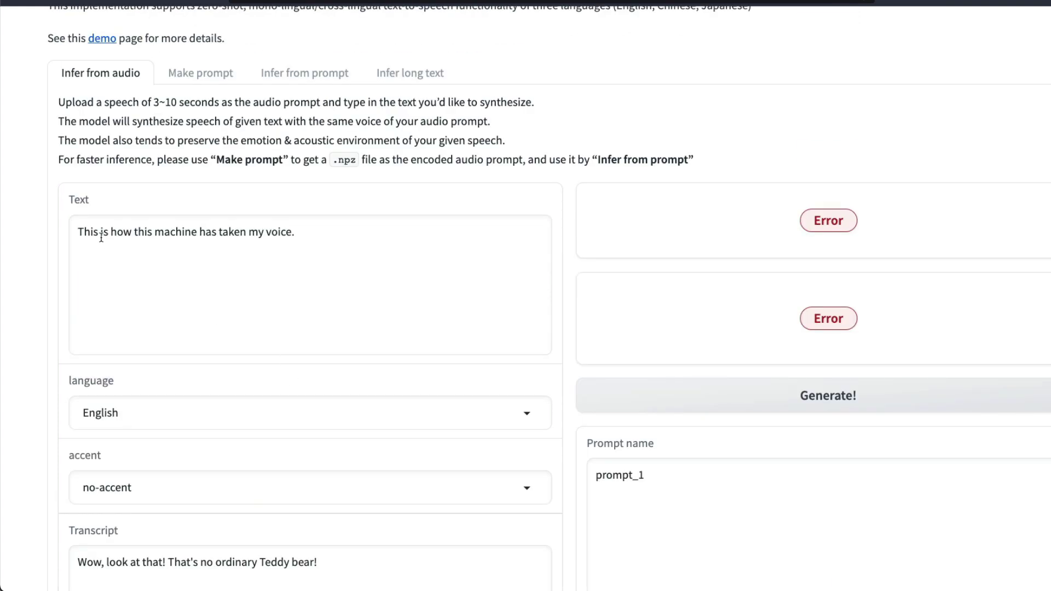
drag(78, 233, 335, 235)
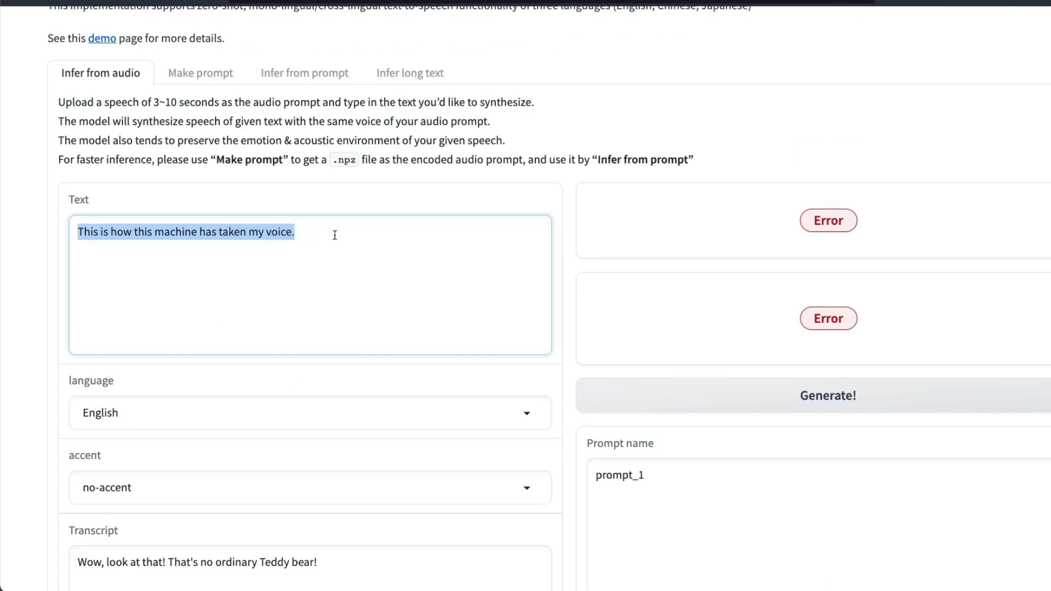
Step: Generate cloned speech for 'This is how this machine has taken my voice.' while both outputs queue at 3/3
click(842, 402)
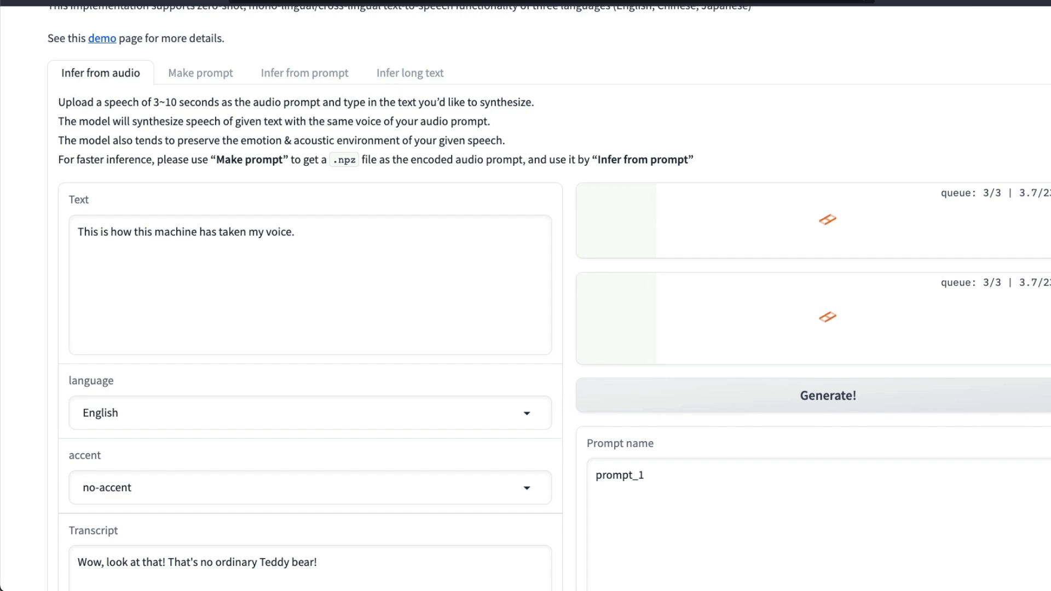
scroll(739, 392, down, 3)
scroll(746, 397, up, 4)
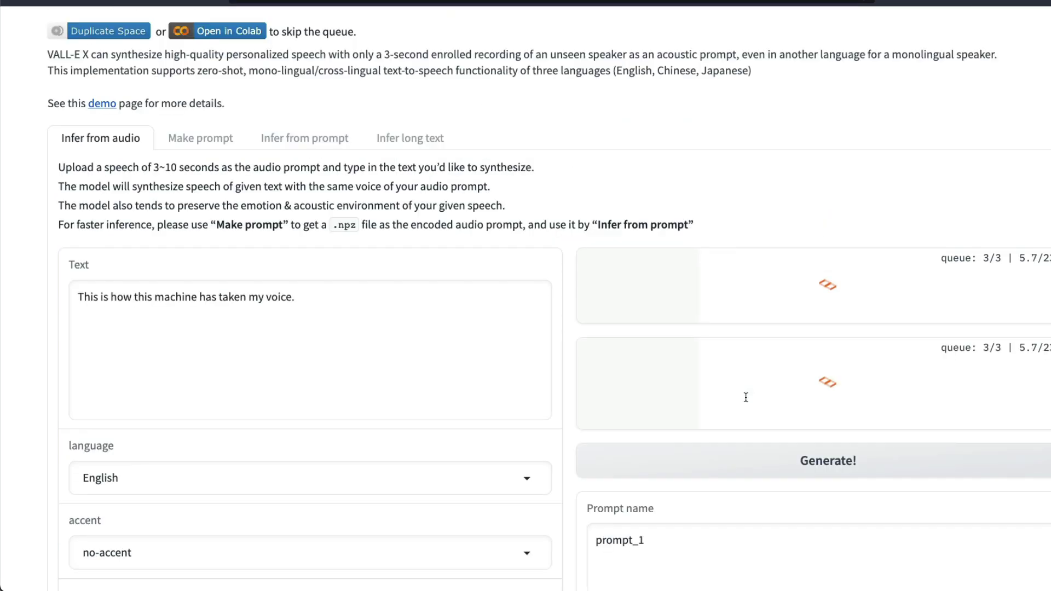
scroll(821, 427, down, 9)
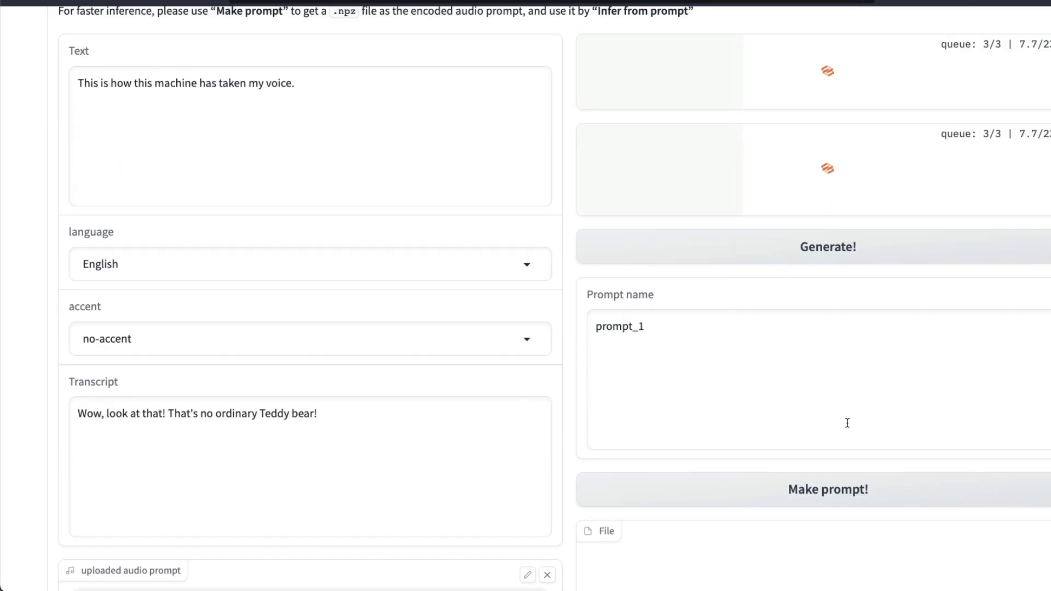
scroll(380, 498, up, 10)
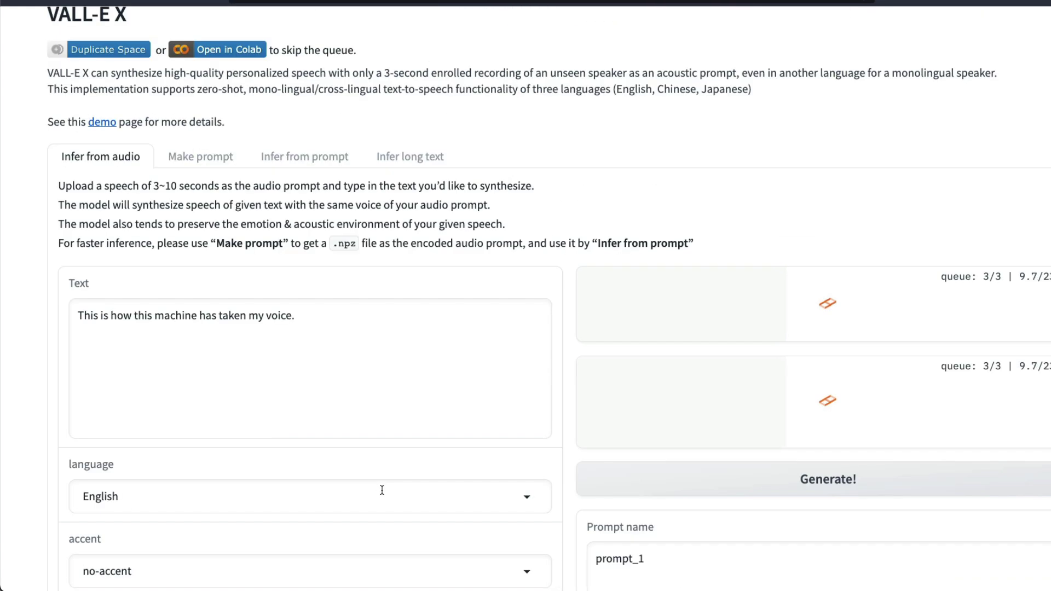
scroll(891, 498, down, 4)
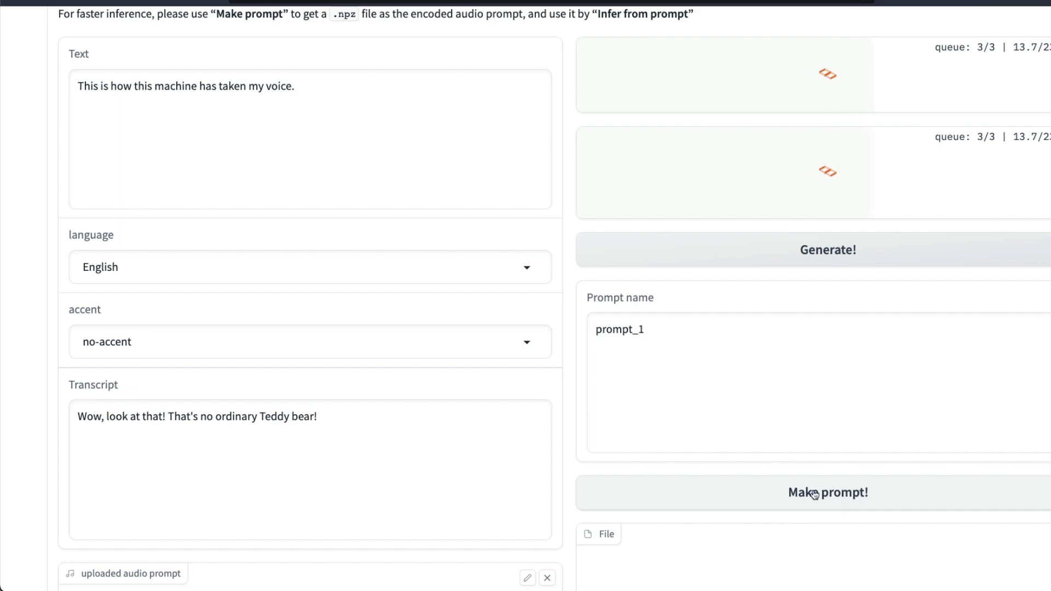
scroll(814, 494, up, 3)
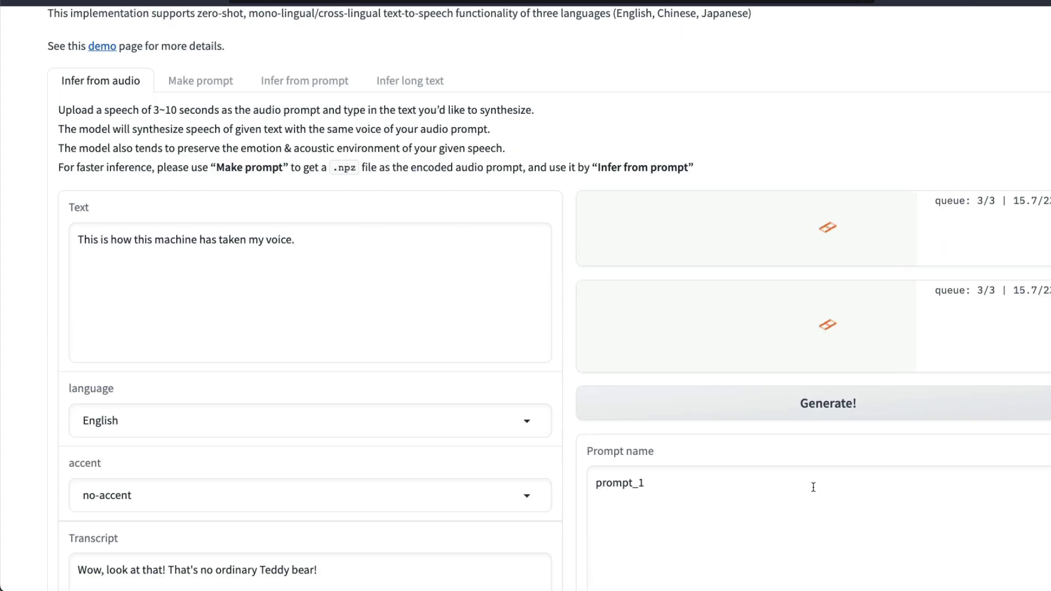
scroll(813, 487, up, 3)
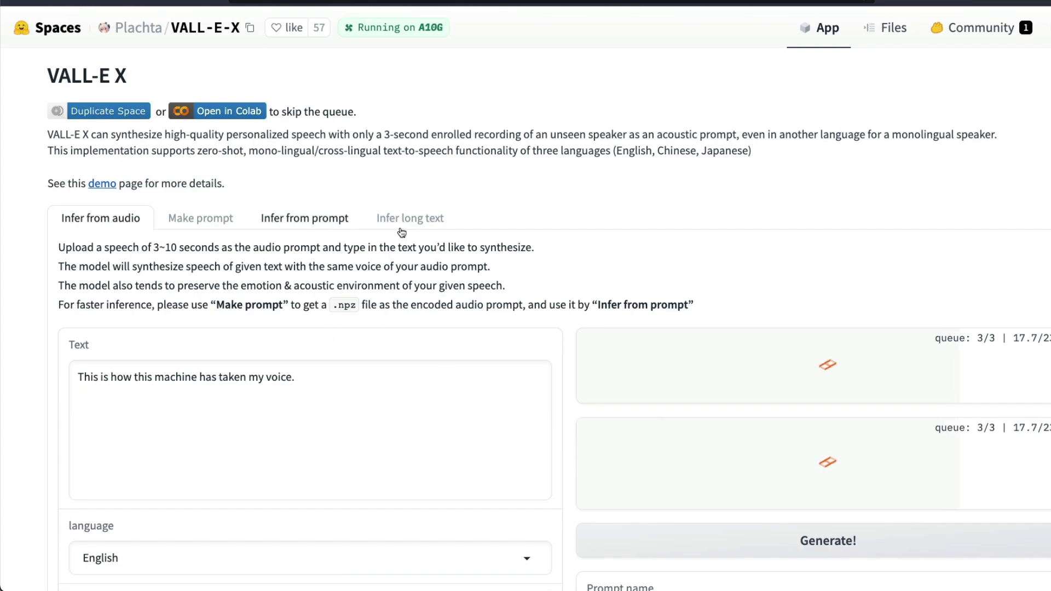
scroll(745, 421, down, 2)
scroll(744, 418, up, 2)
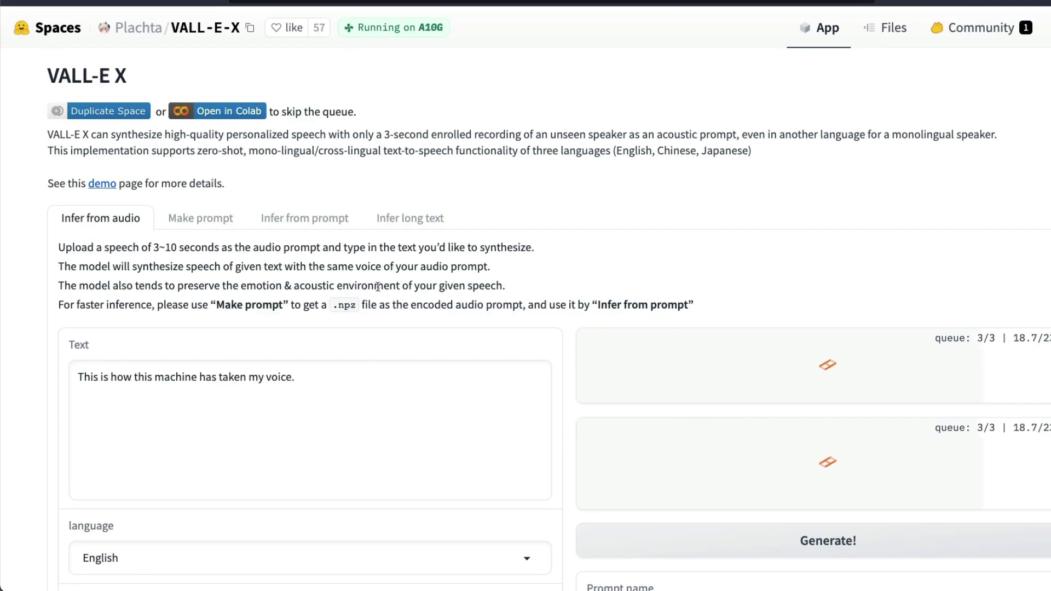
Step: Switch to Make prompt and review prompt_1.npz (22.0 KB) from the 4-second English prompt
click(192, 227)
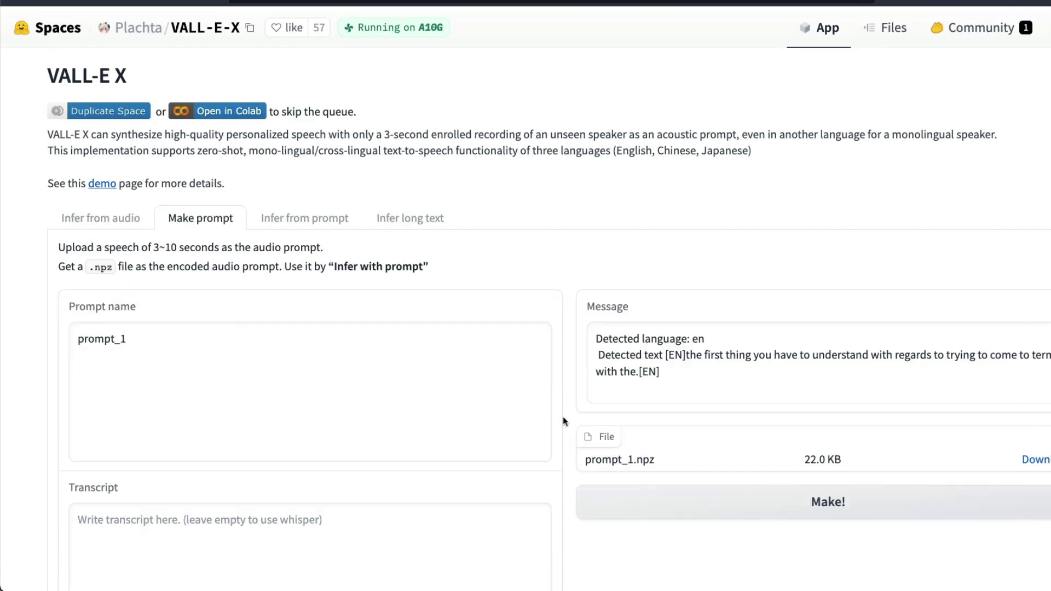
scroll(328, 432, down, 5)
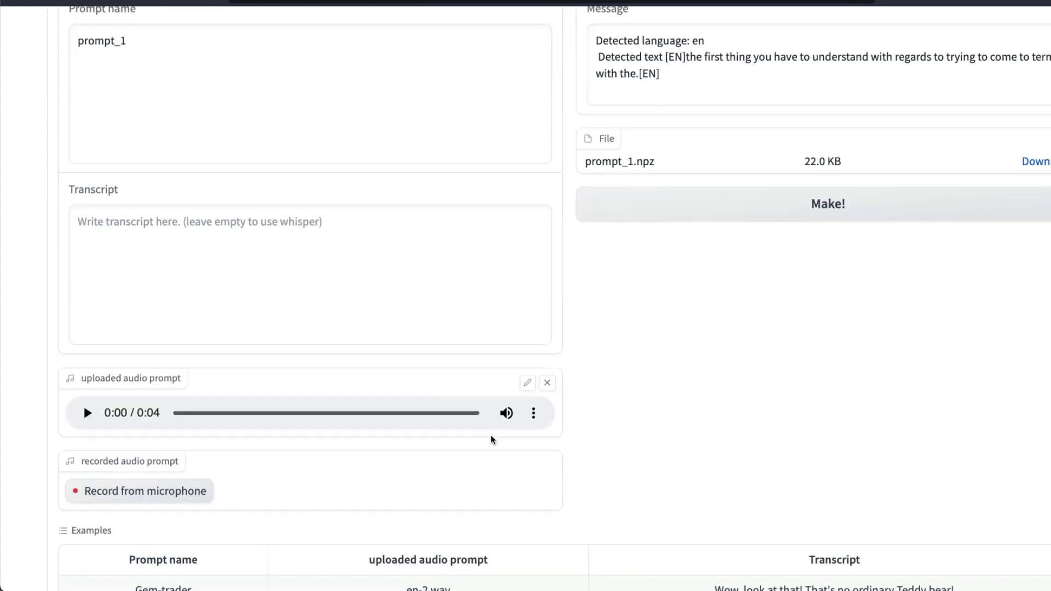
scroll(738, 372, down, 2)
scroll(774, 406, up, 3)
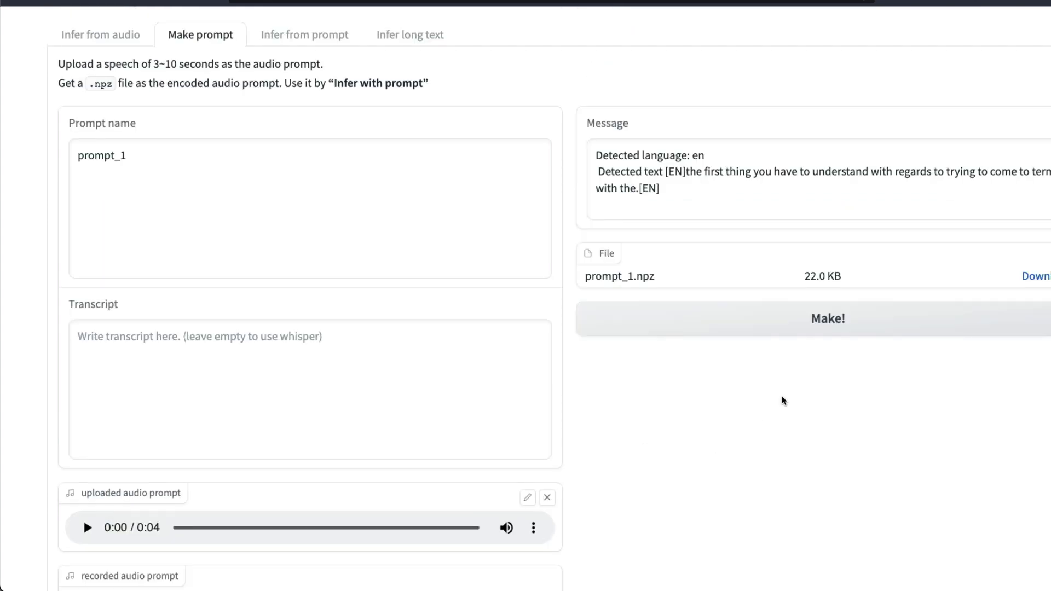
scroll(268, 383, down, 4)
scroll(898, 274, up, 3)
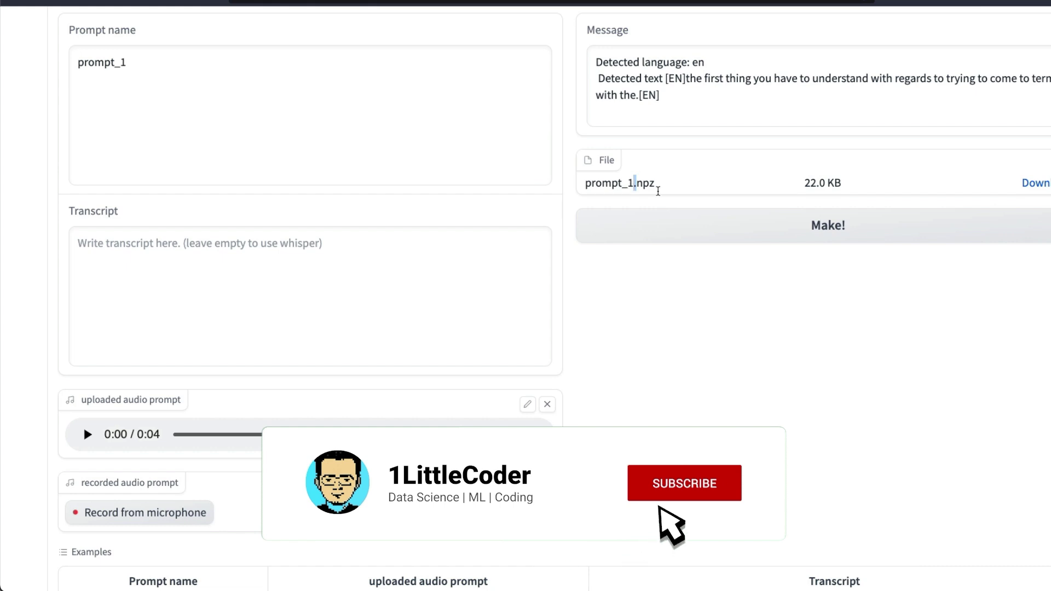
scroll(906, 286, up, 1)
scroll(905, 285, up, 3)
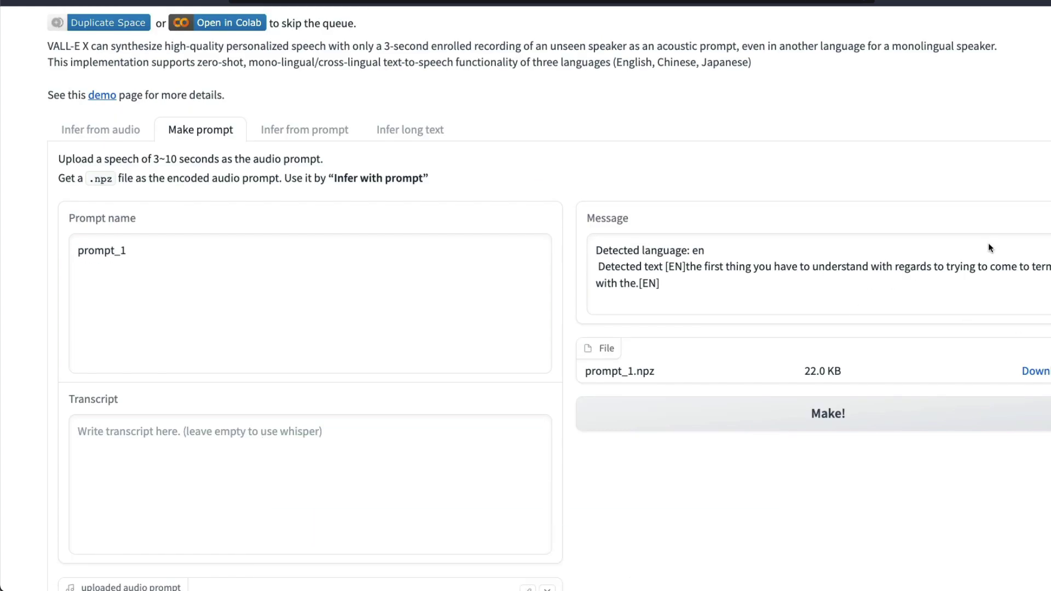
Step: Switch to the saved-prompt inference tab and select all of the text to synthesize
click(306, 136)
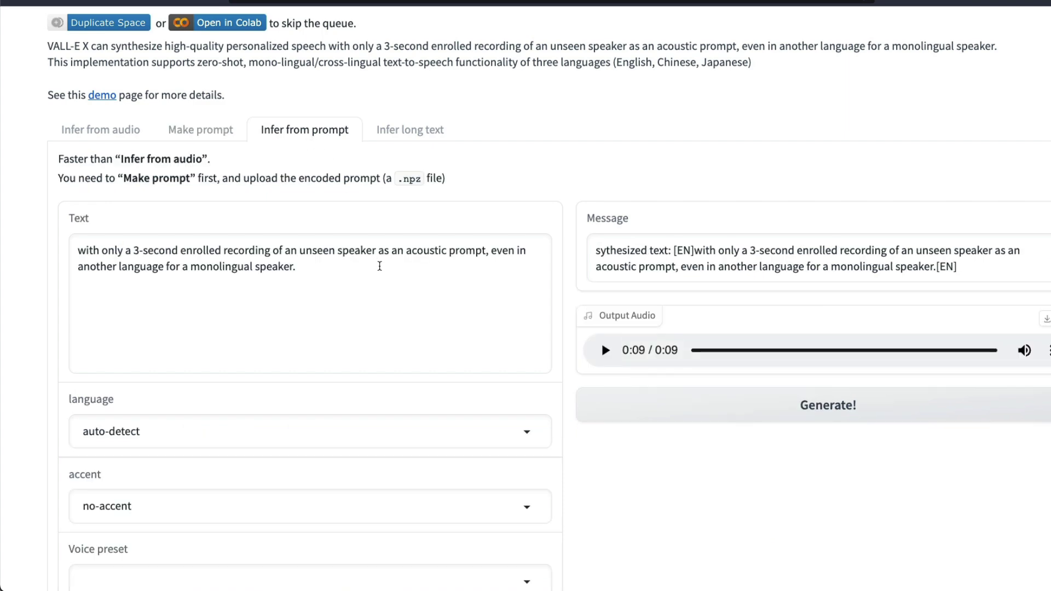
scroll(412, 296, down, 7)
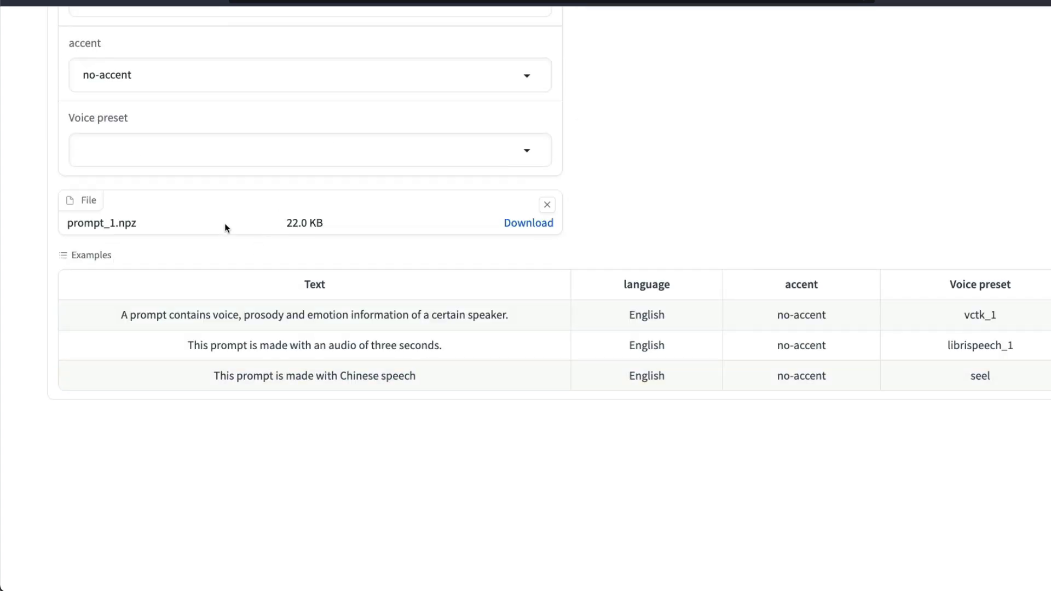
scroll(67, 328, up, 3)
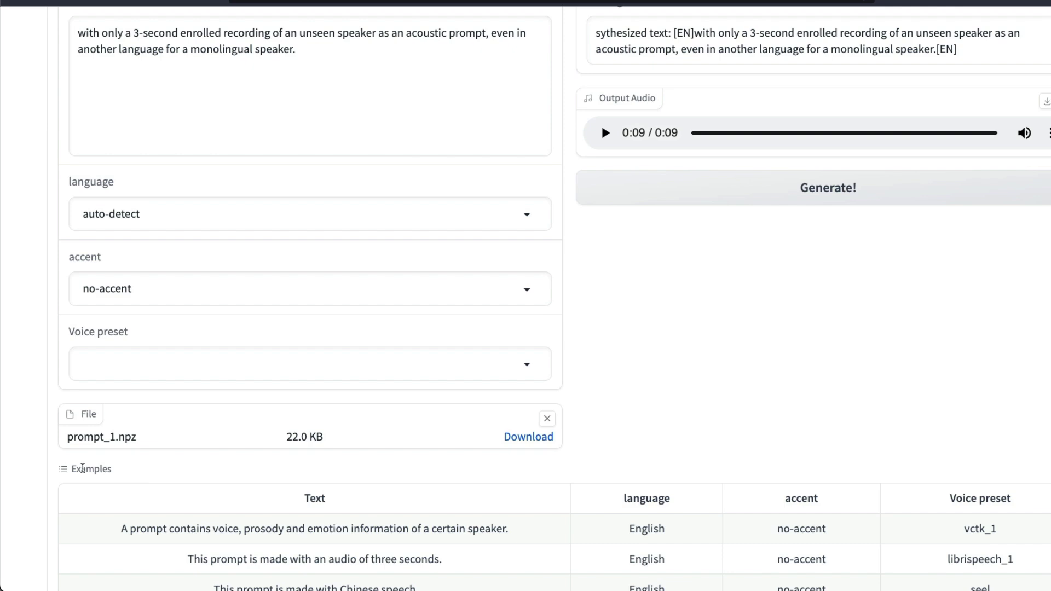
scroll(170, 432, up, 3)
click(380, 263)
key(super+a)
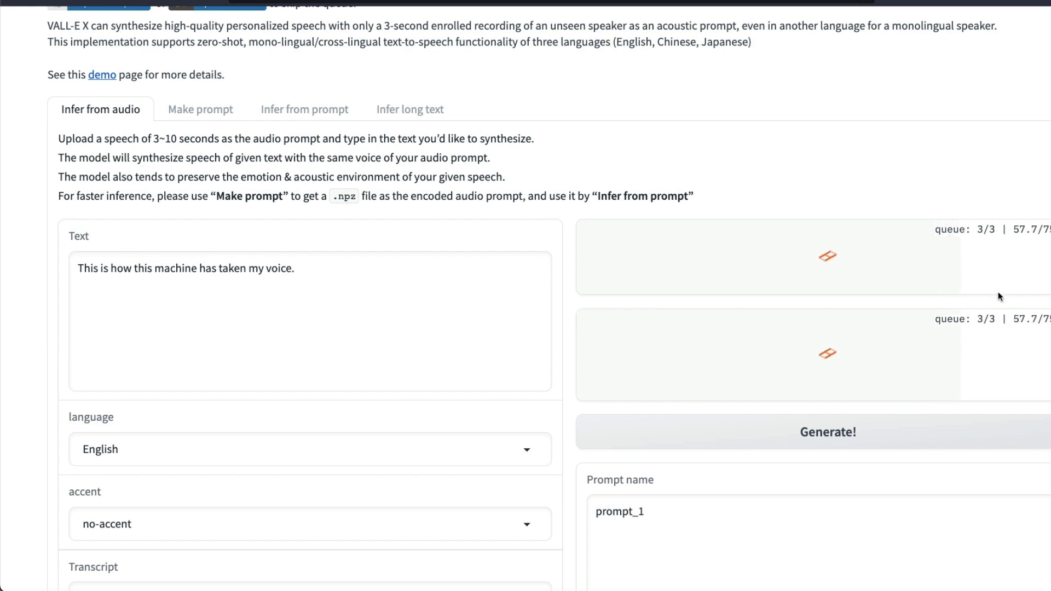
Step: Review the Message's text prompt and sentence, and play the 2-second cloned clip
click(298, 116)
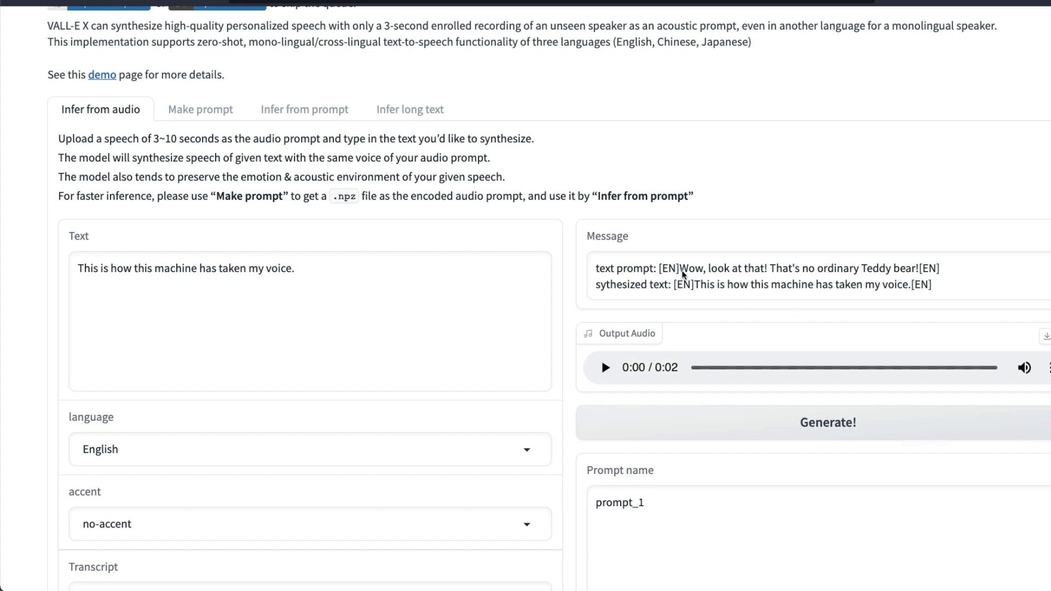
drag(685, 273, 918, 271)
click(677, 297)
drag(695, 286, 918, 287)
click(918, 287)
click(605, 367)
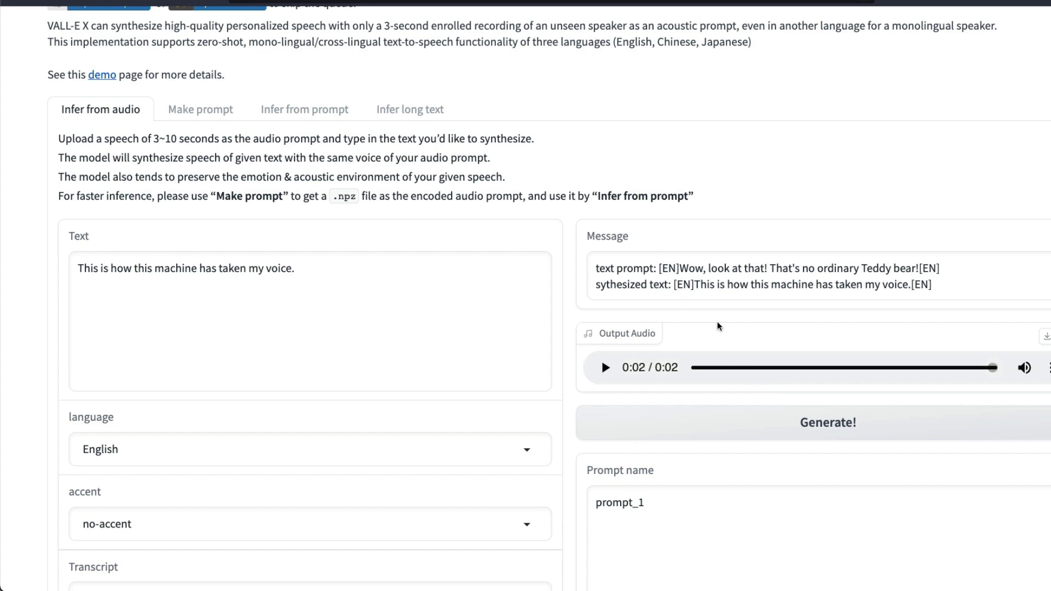
double_click(704, 285)
Step: Open the Make prompt tab and put focus in its Transcript field
scroll(778, 346, down, 4)
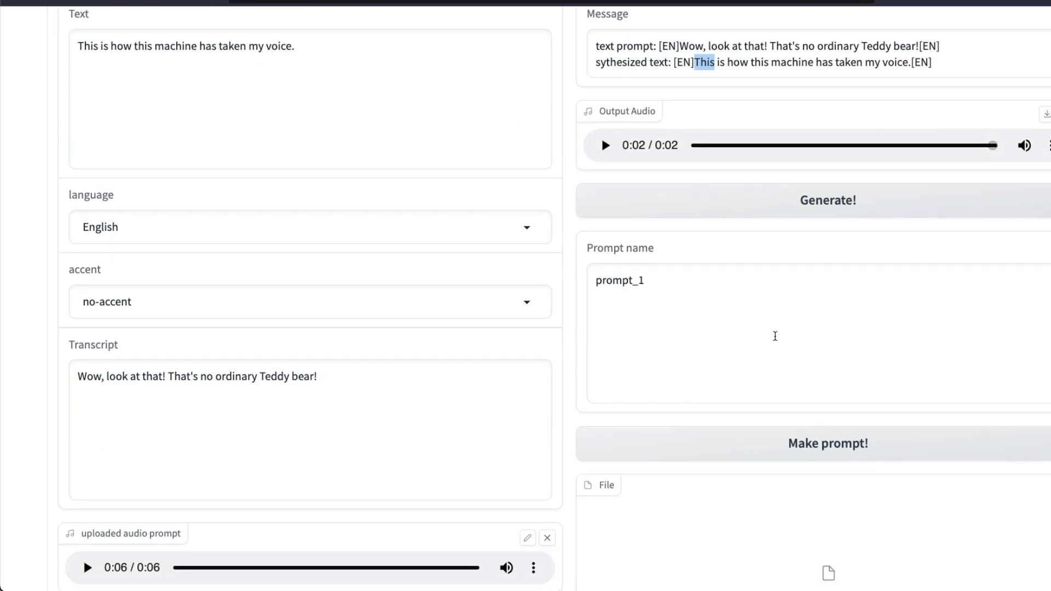
scroll(858, 448, down, 4)
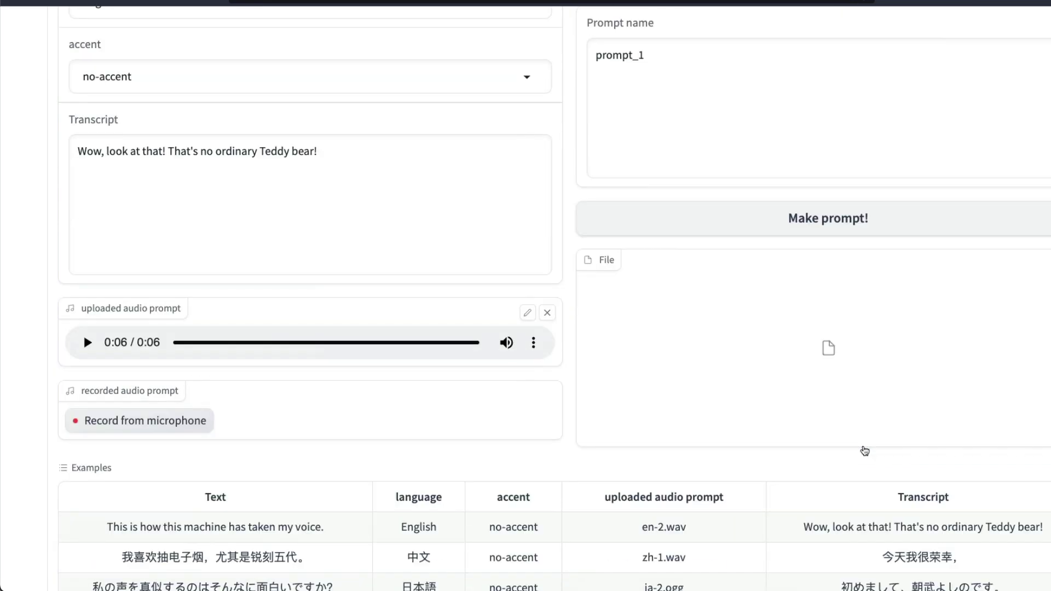
scroll(801, 356, up, 8)
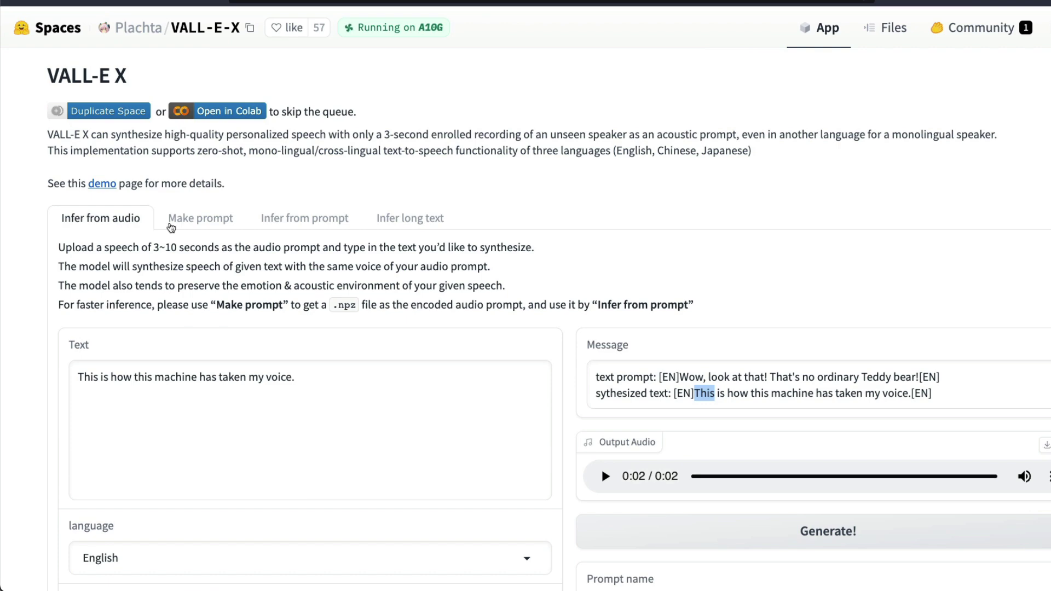
click(223, 226)
scroll(236, 267, down, 7)
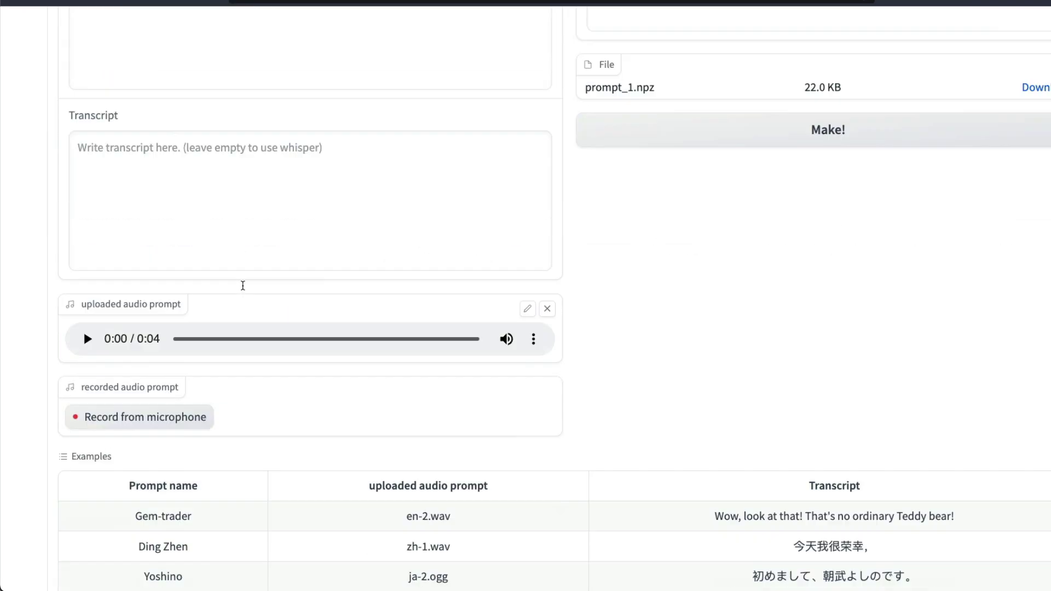
scroll(335, 352, up, 5)
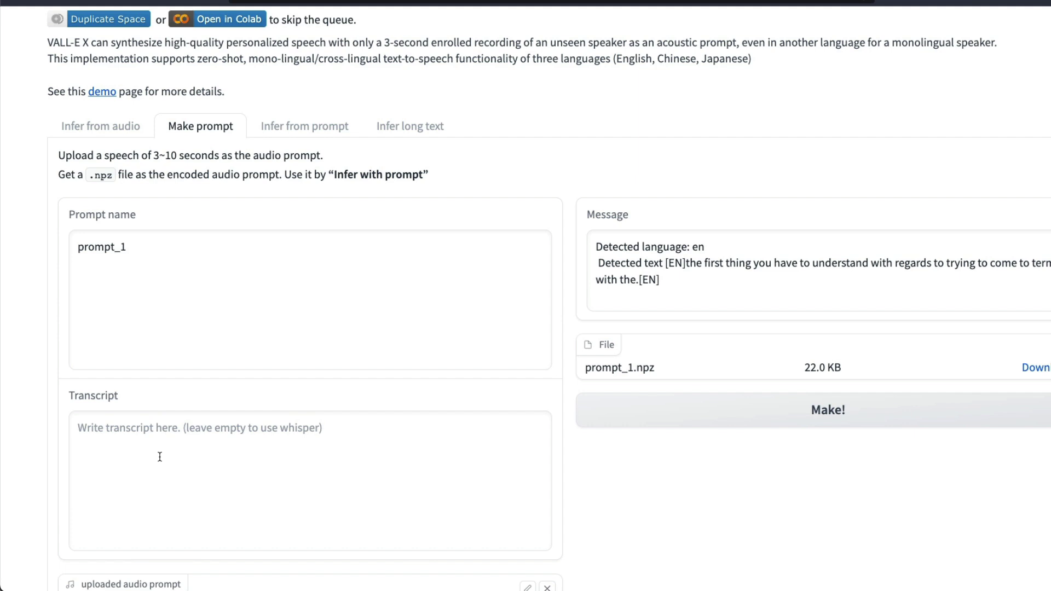
click(184, 443)
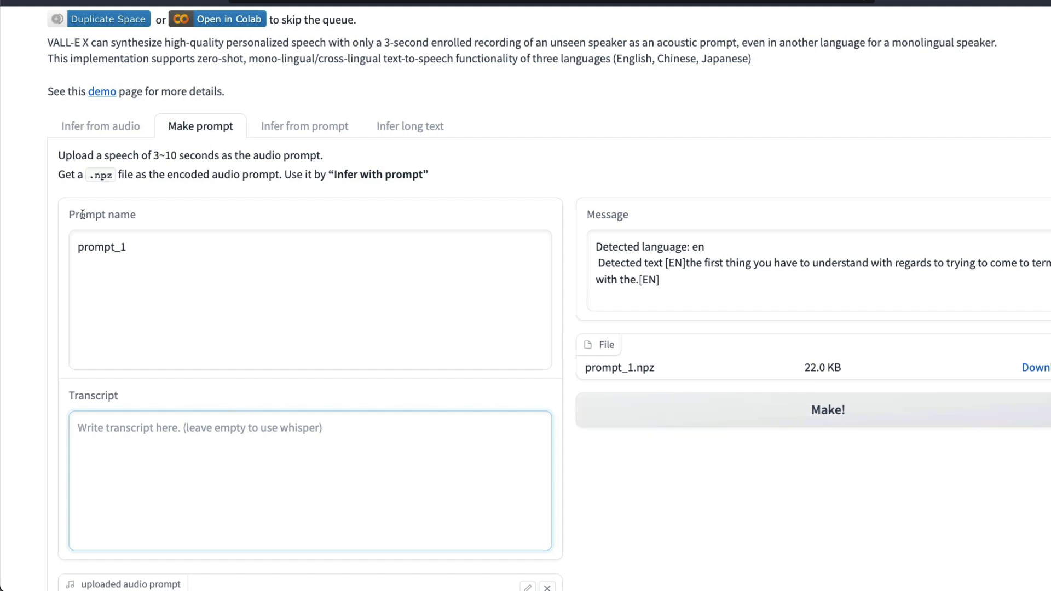
Step: Select the prompt name prompt_1 and return to the Infer from prompt tab
click(156, 245)
key(ctrl+a)
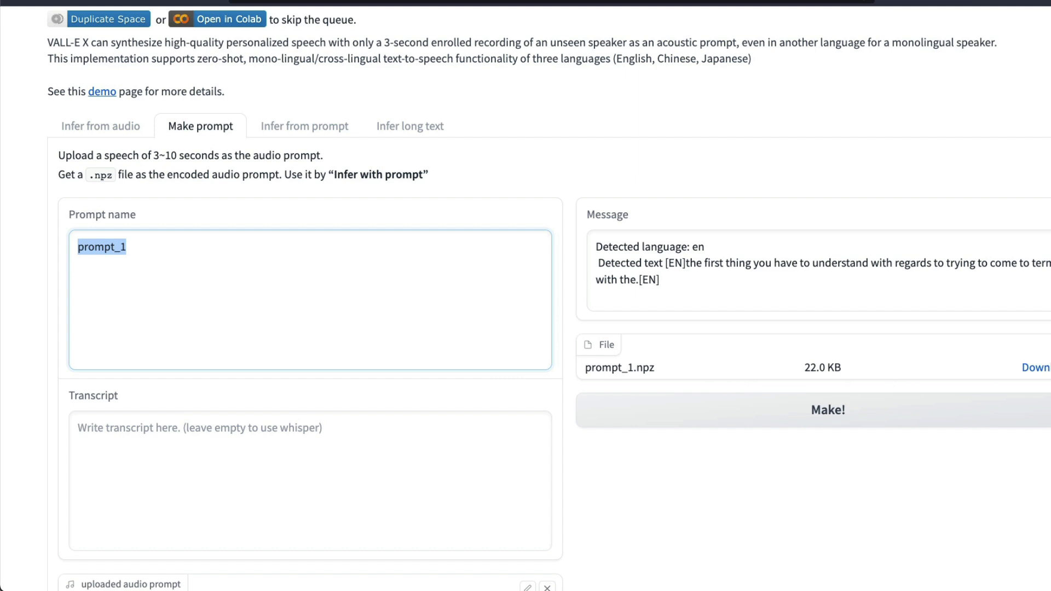
click(294, 130)
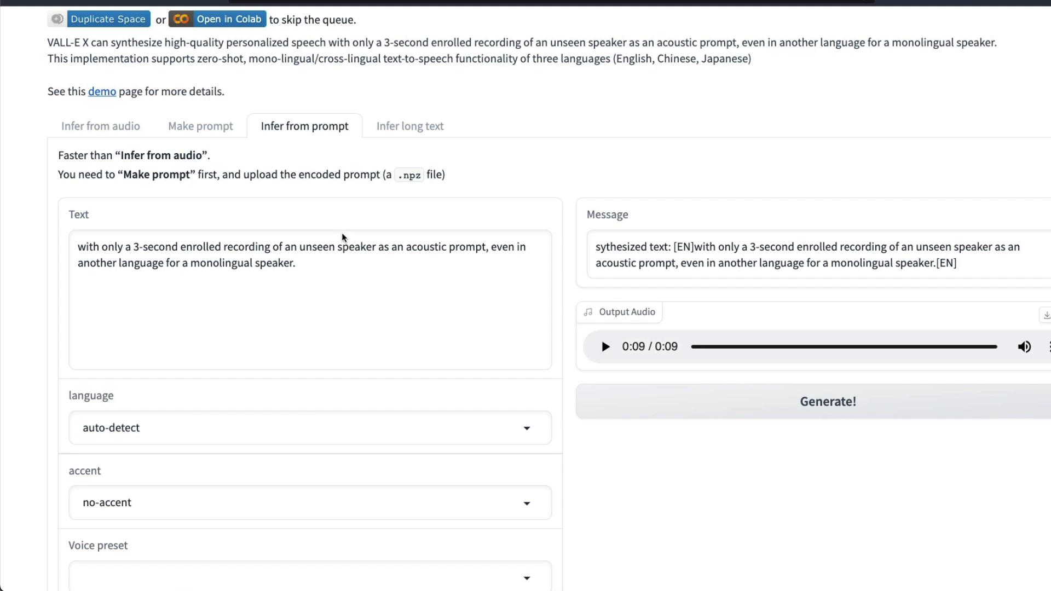
Step: Replace the text with 'Welcome to my YouTube Video and This is a place that I love to be all the time.'
click(363, 316)
key(super+a)
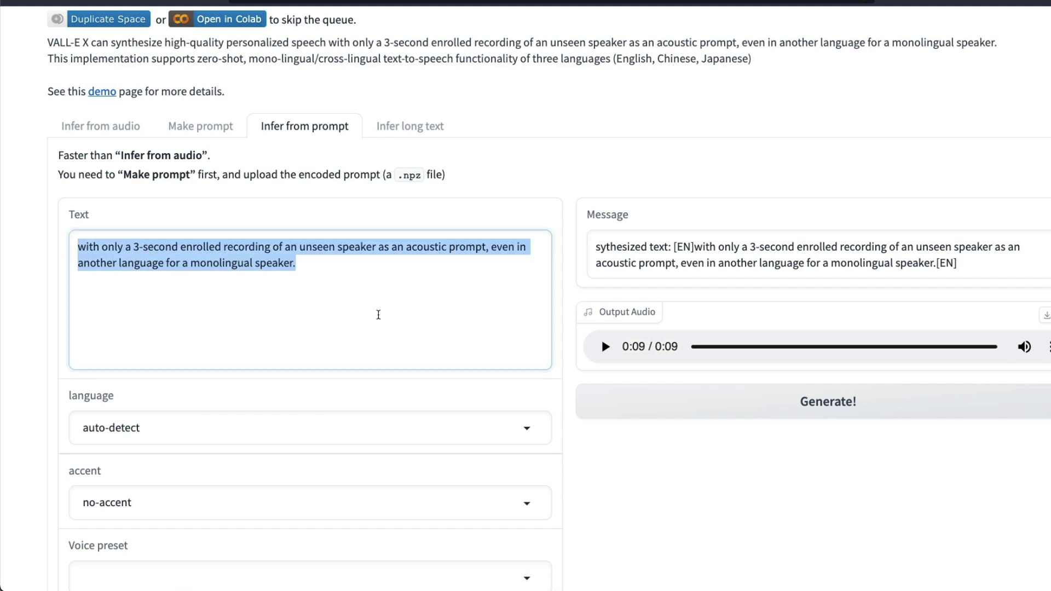
text(Welcome to my YouTube Vidoe a)
key(BackSpace)
key(BackSpace)
key(BackSpace)
key(BackSpace)
text(eo and This is )
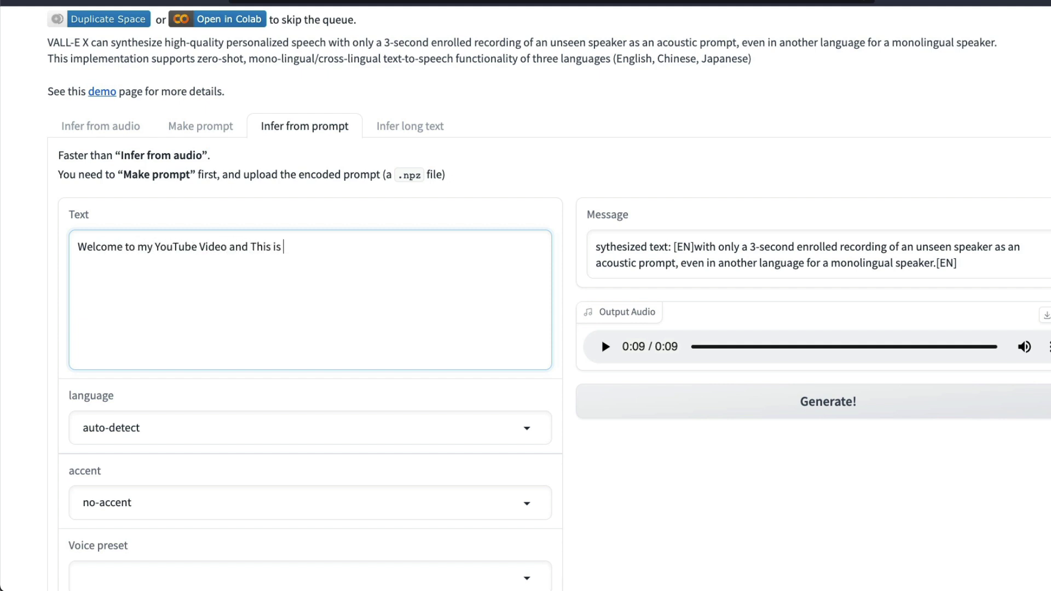
text(a place that I love to be a)
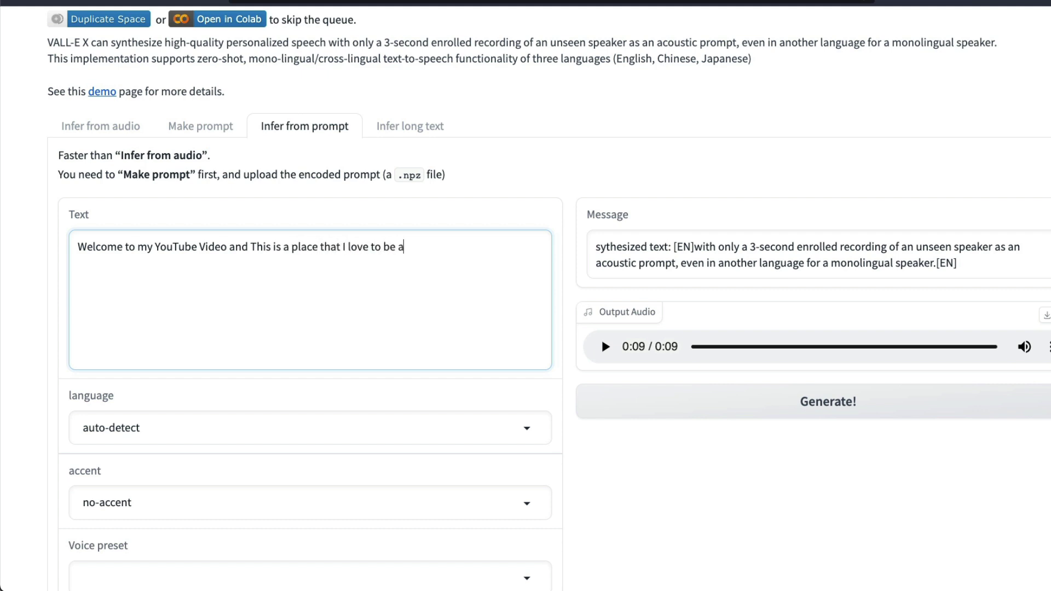
text(ll the time.)
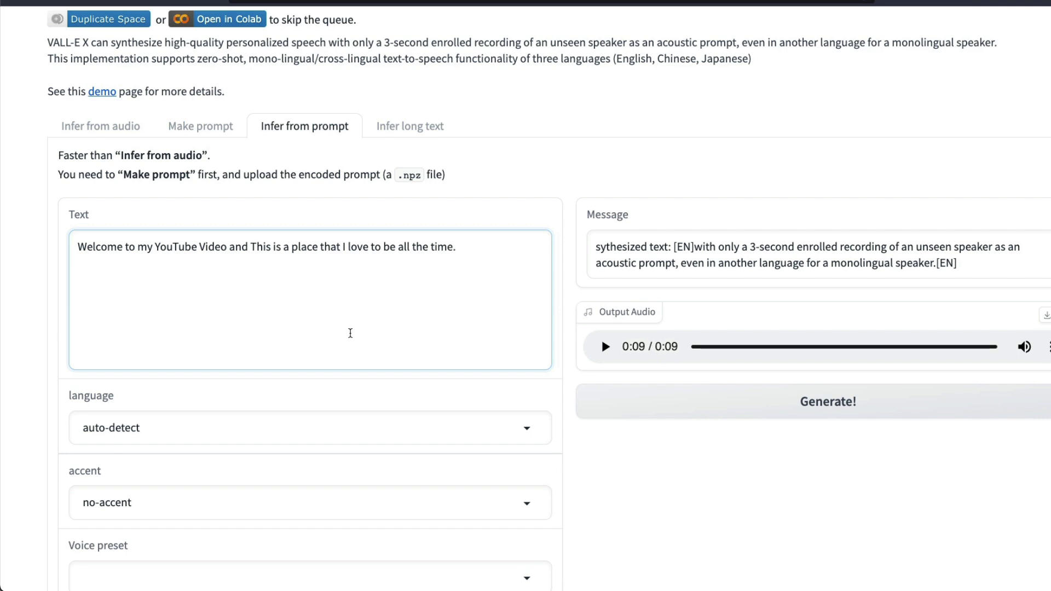
key(ctrl+a)
Step: Set the accent to 中文 and the language to English
scroll(284, 422, down, 5)
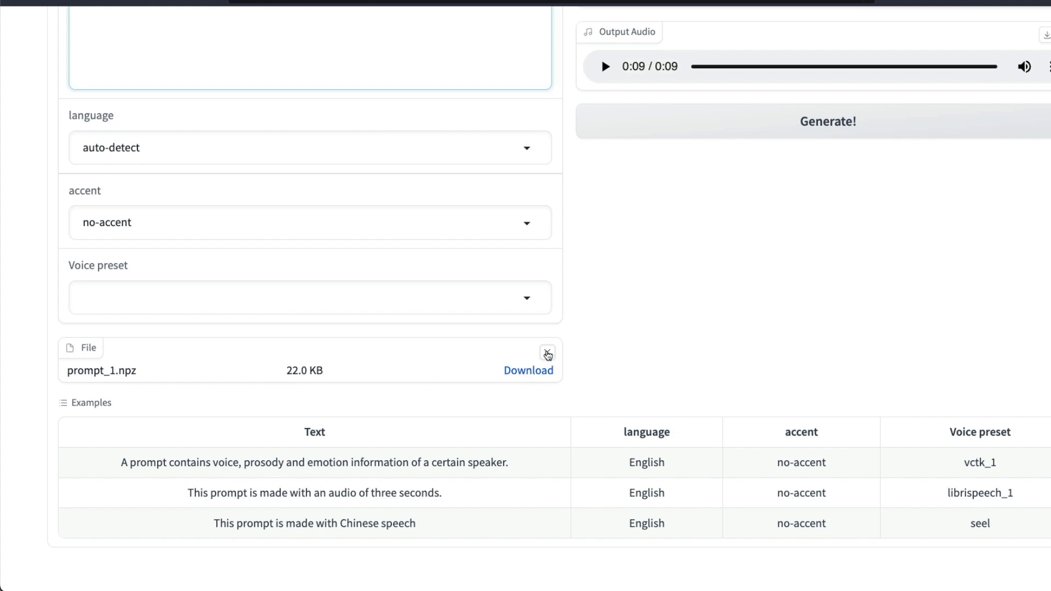
scroll(399, 368, up, 6)
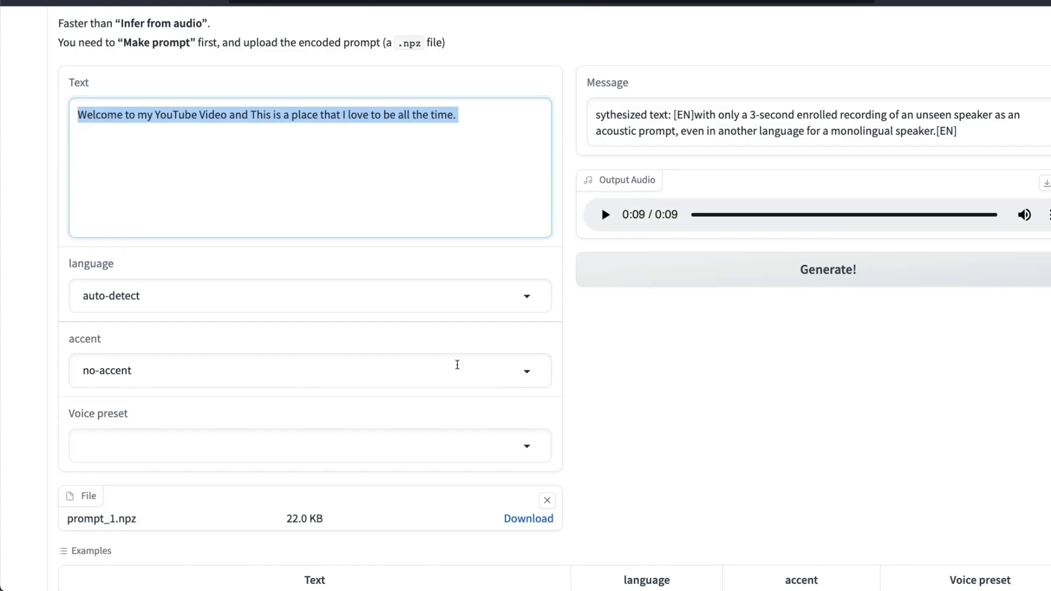
scroll(224, 487, down, 3)
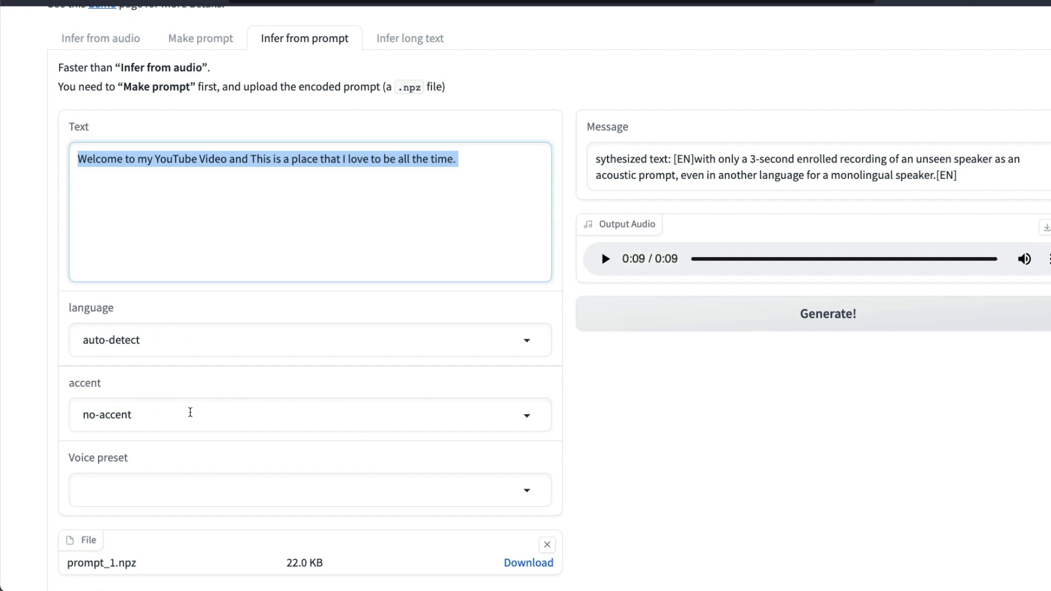
click(173, 416)
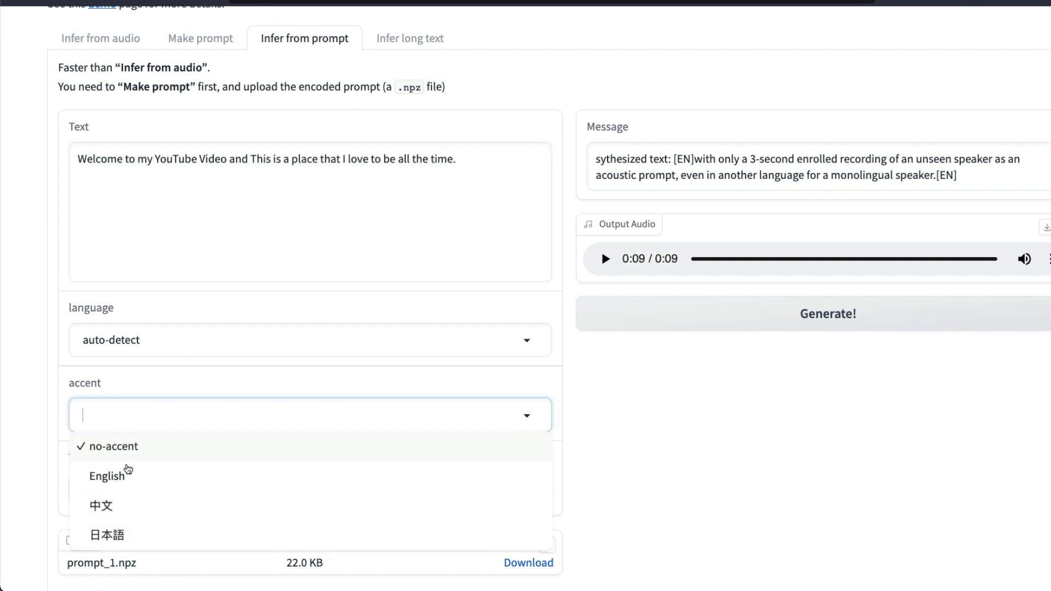
click(128, 505)
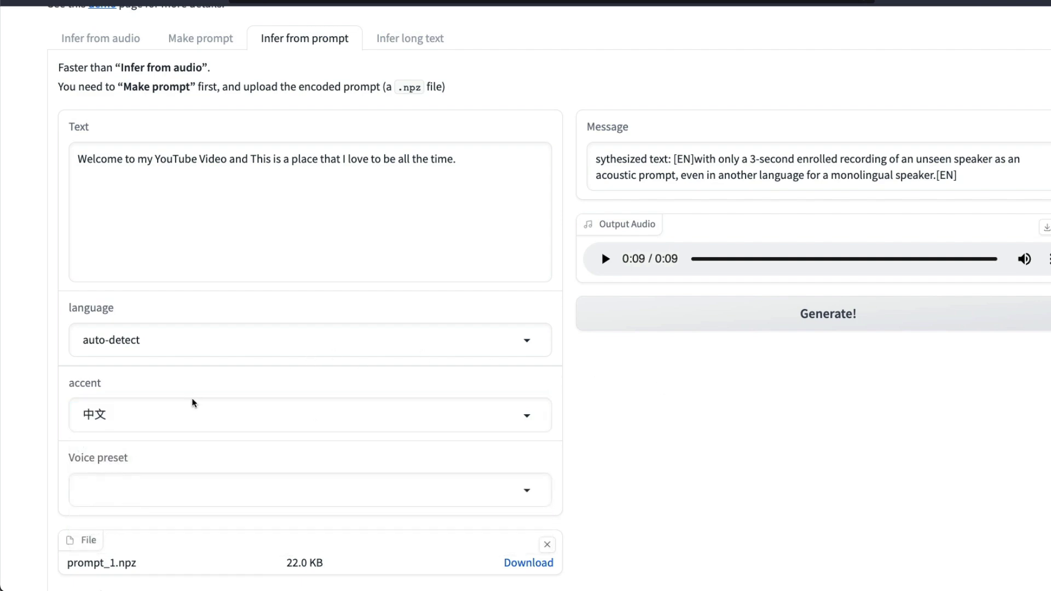
scroll(202, 368, up, 1)
click(181, 375)
click(117, 425)
scroll(342, 322, up, 2)
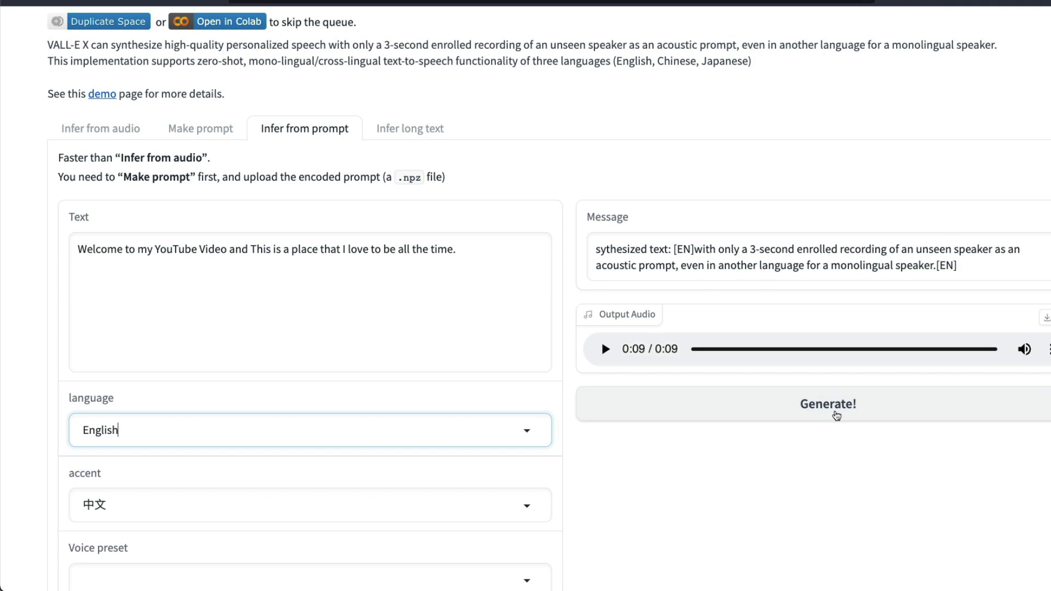
Step: Generate and play the 6-second Chinese-accented clip of the YouTube-welcome sentence
click(836, 416)
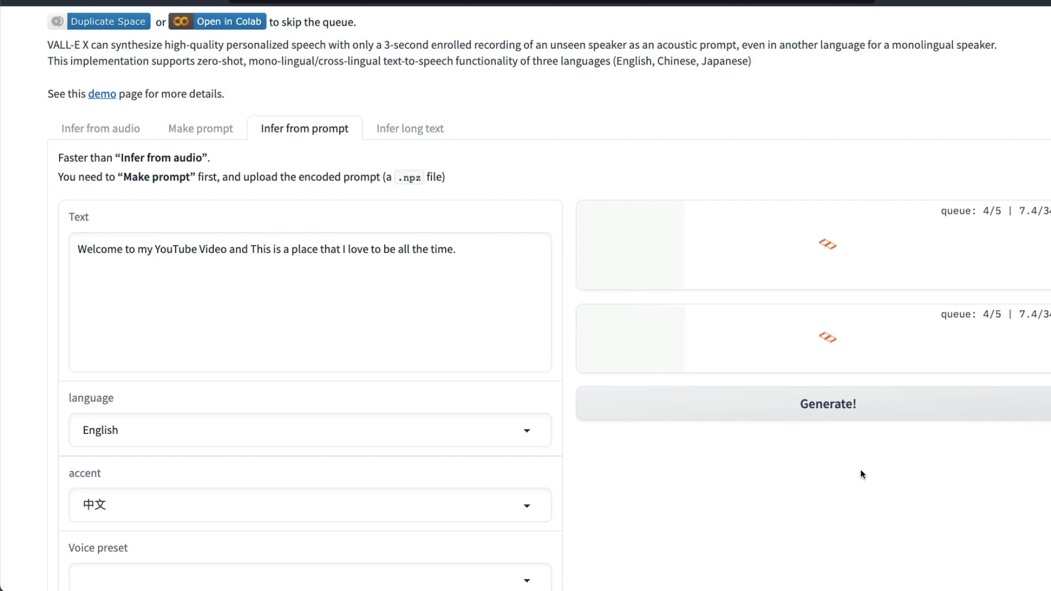
triple_click(345, 251)
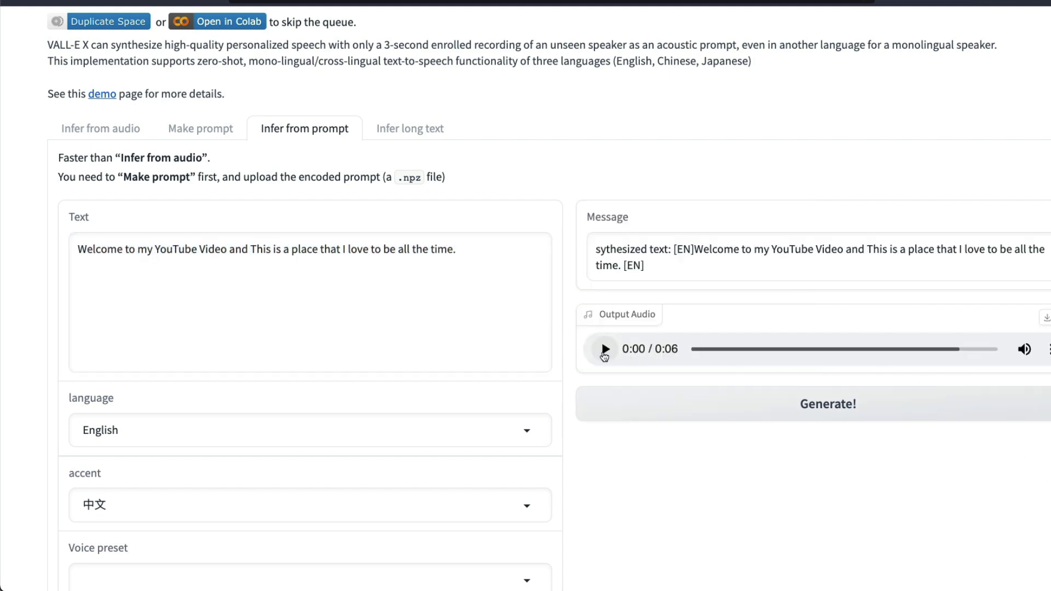
click(604, 353)
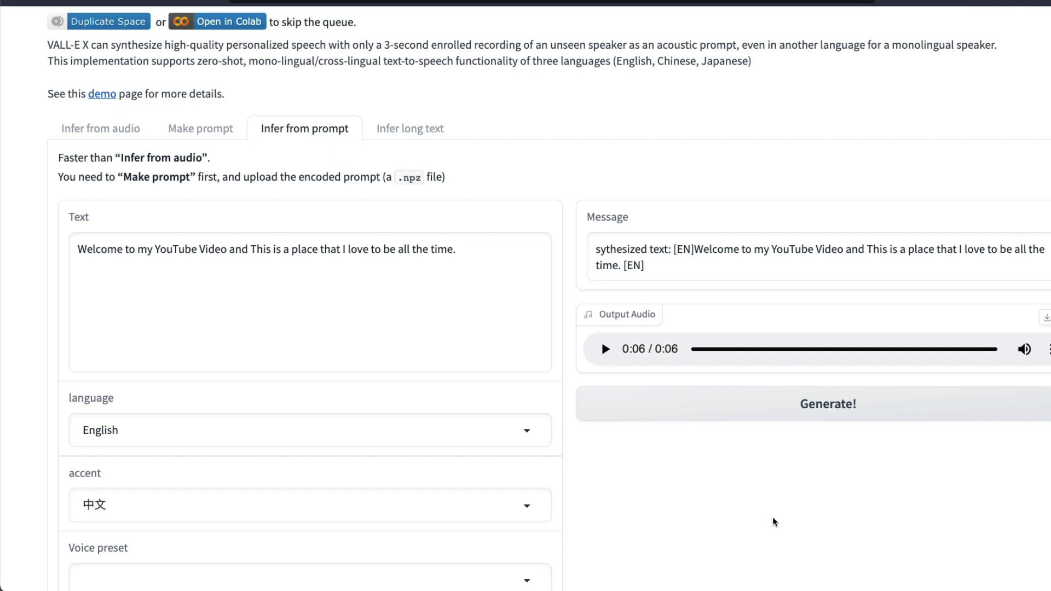
scroll(773, 515, up, 3)
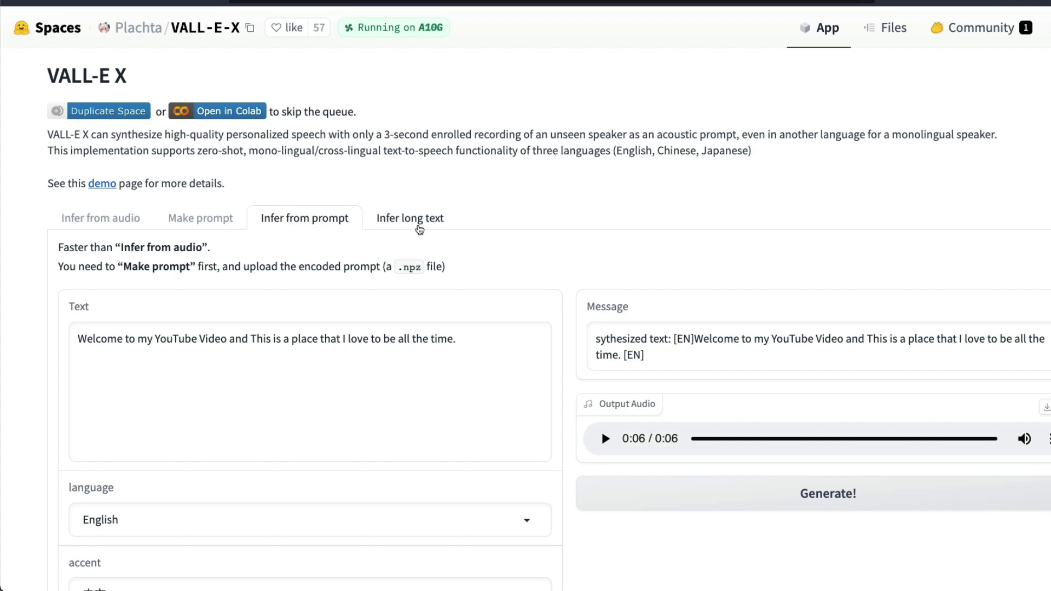
Step: Switch to the Infer long text mode and review its voice preset and file upload area
click(420, 229)
scroll(492, 227, down, 1)
scroll(476, 316, down, 1)
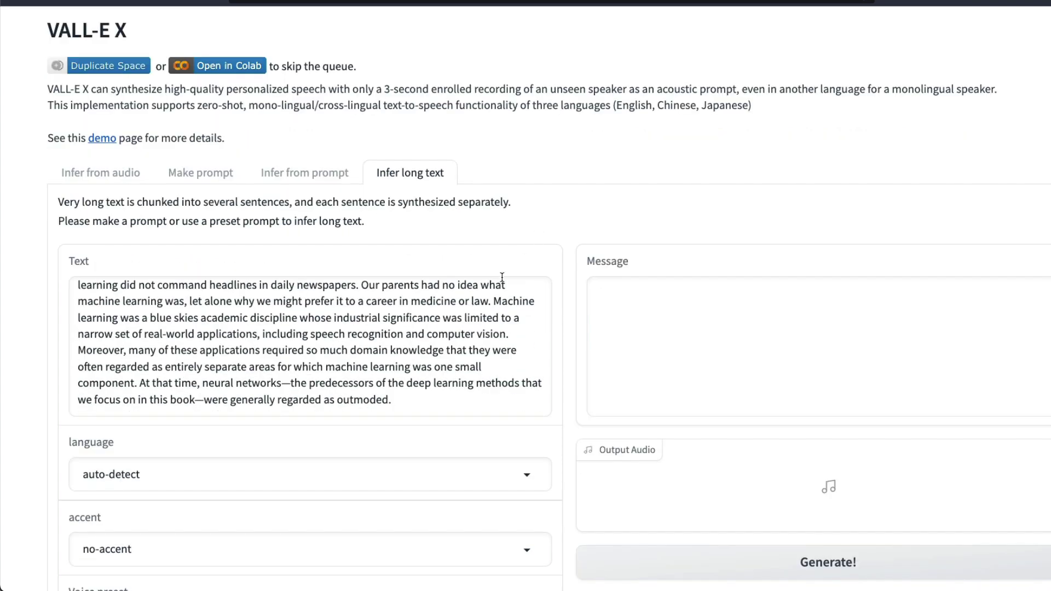
scroll(534, 219, down, 5)
scroll(533, 219, up, 5)
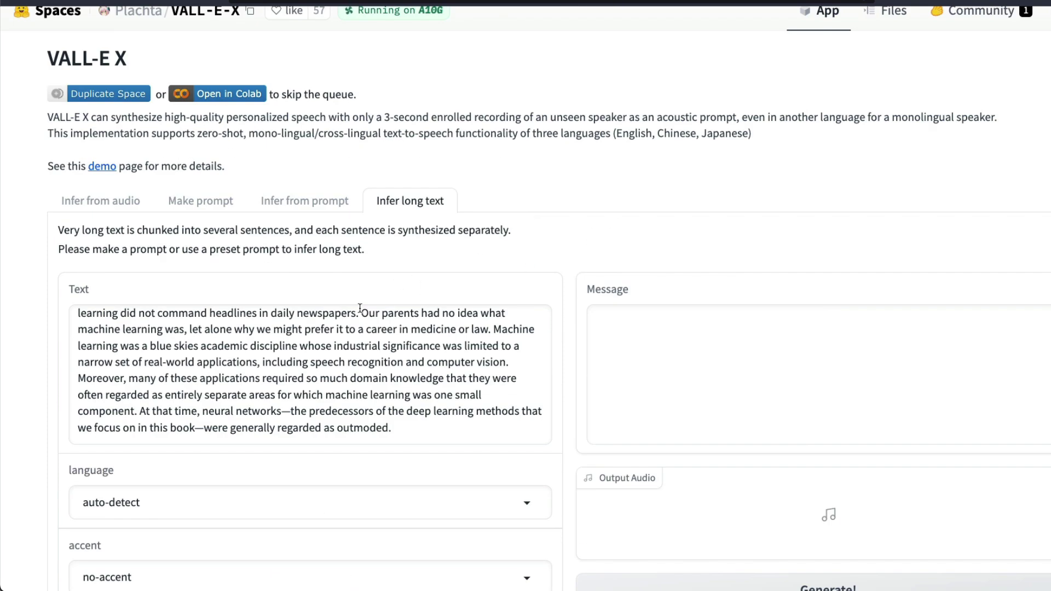
scroll(493, 340, down, 13)
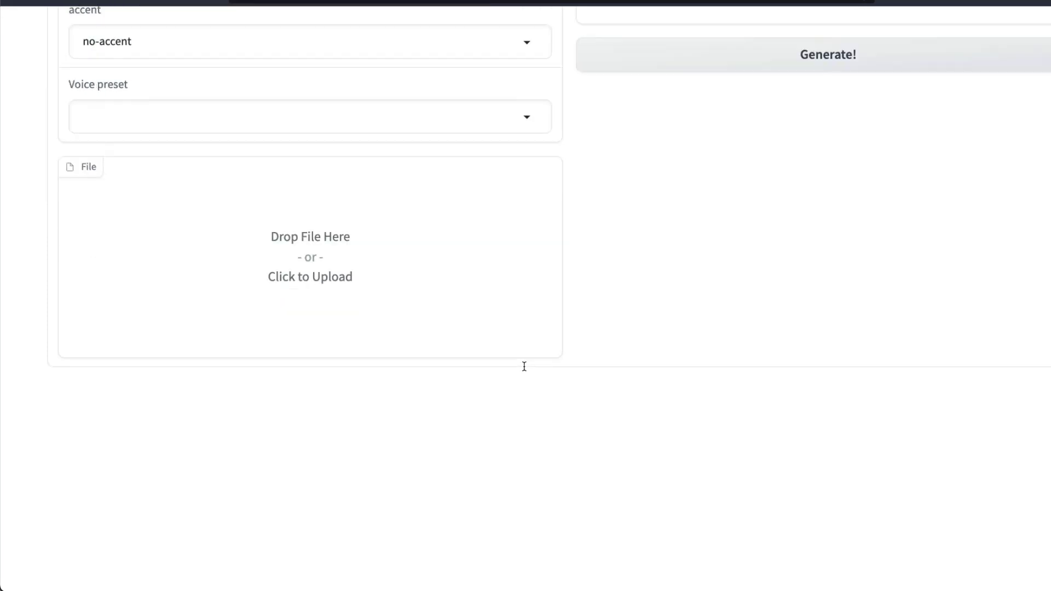
scroll(266, 230, up, 8)
scroll(267, 234, up, 6)
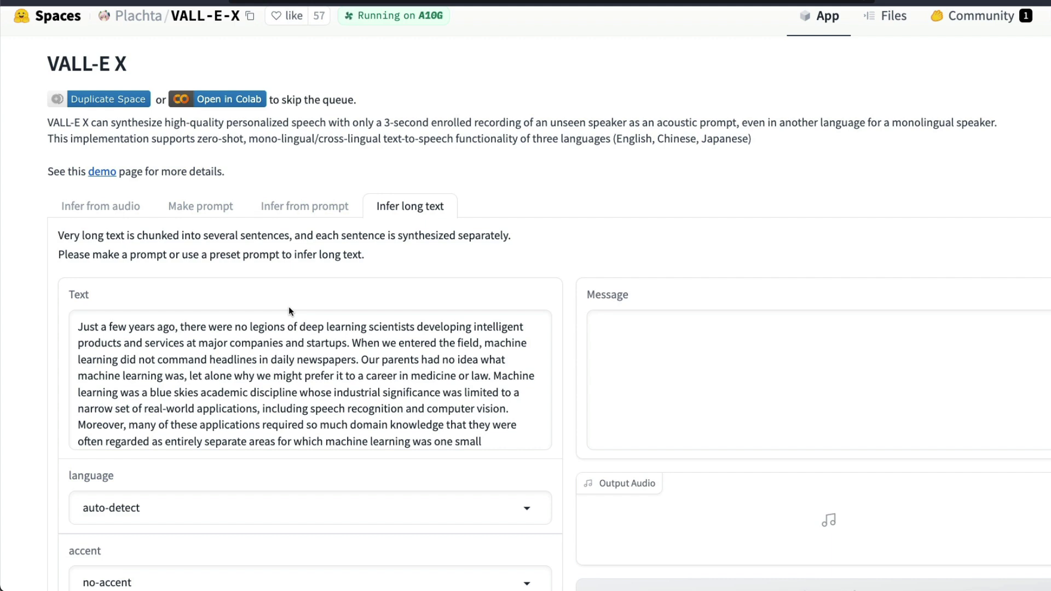
scroll(290, 311, up, 1)
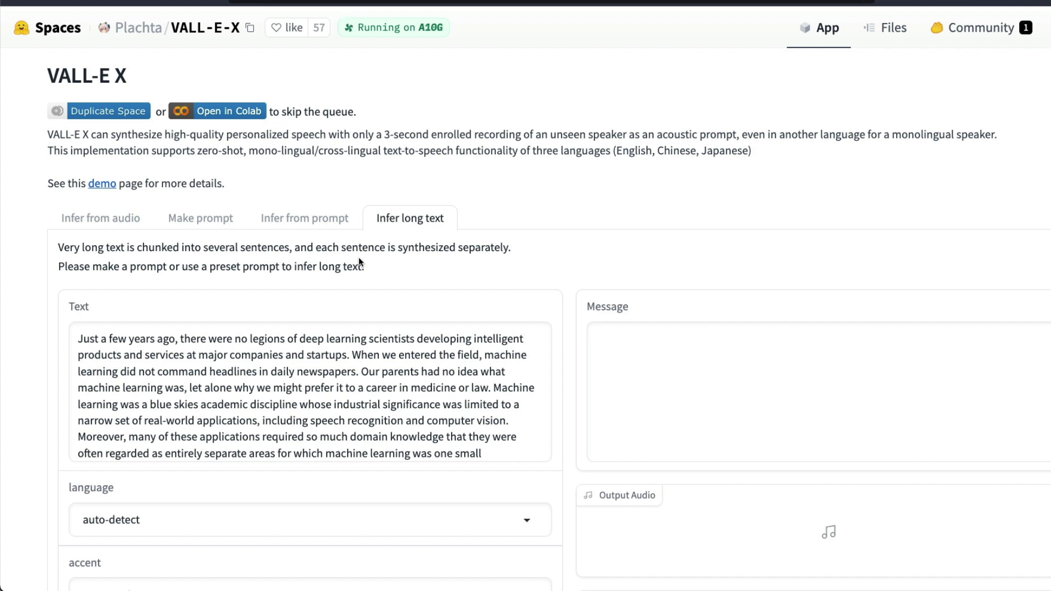
triple_click(87, 76)
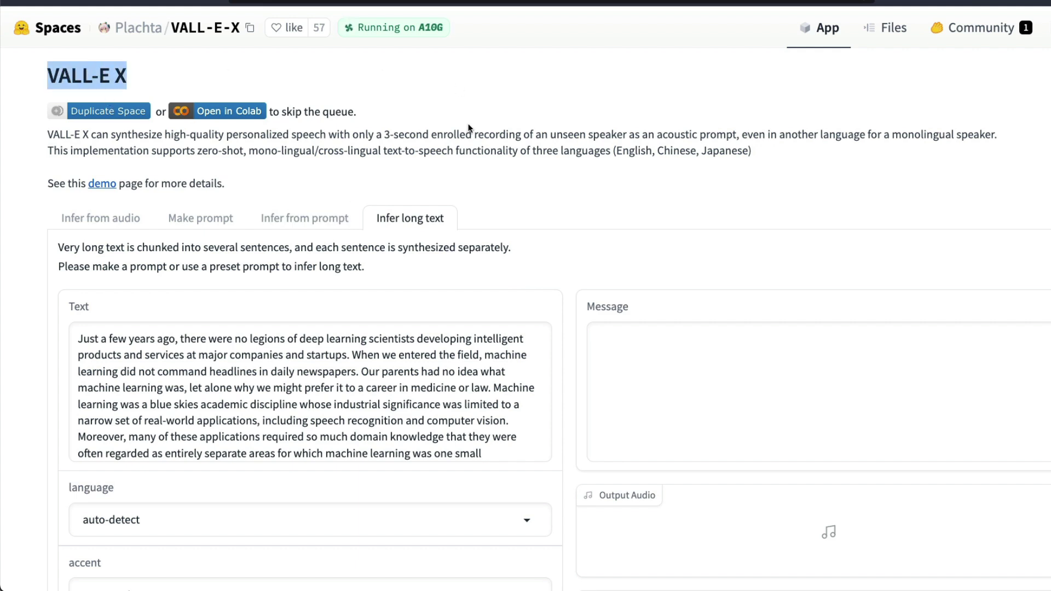
Step: Go to the VALL-E X GitHub repository and scroll the README down to Features
click(243, 6)
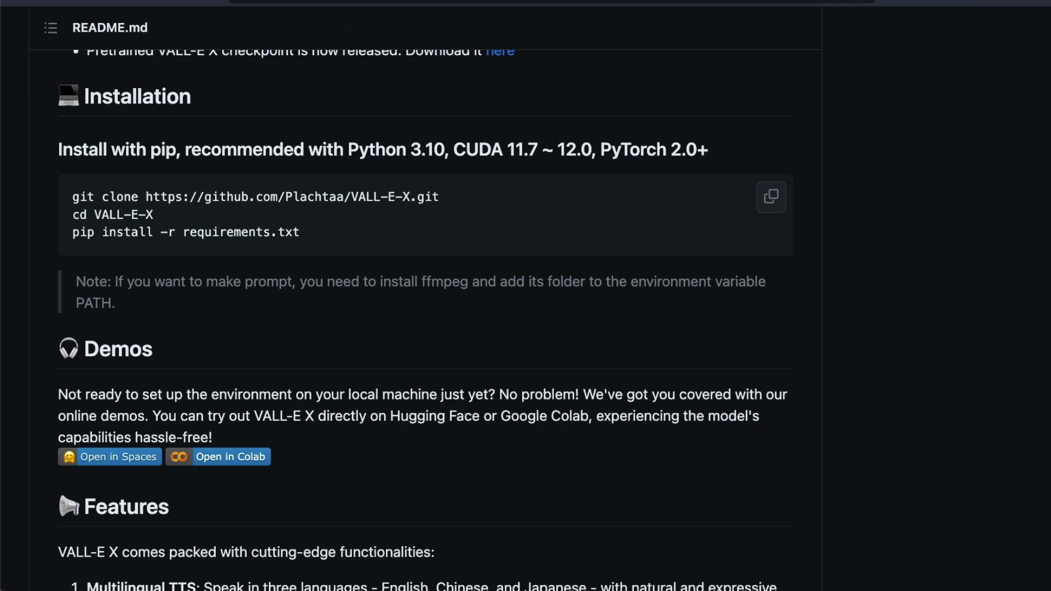
scroll(410, 257, up, 15)
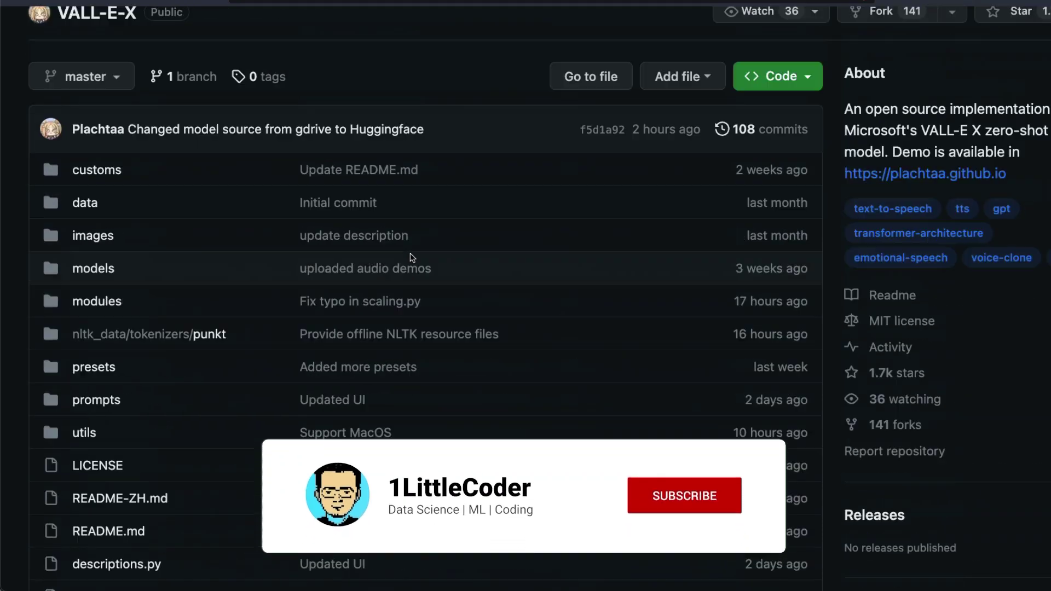
scroll(411, 257, up, 2)
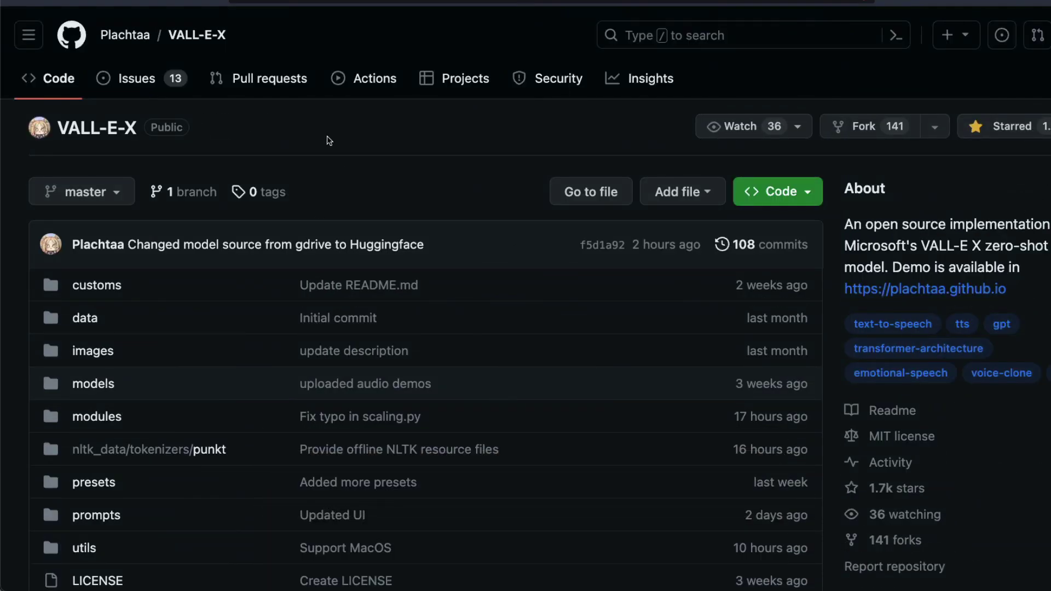
scroll(485, 162, down, 1)
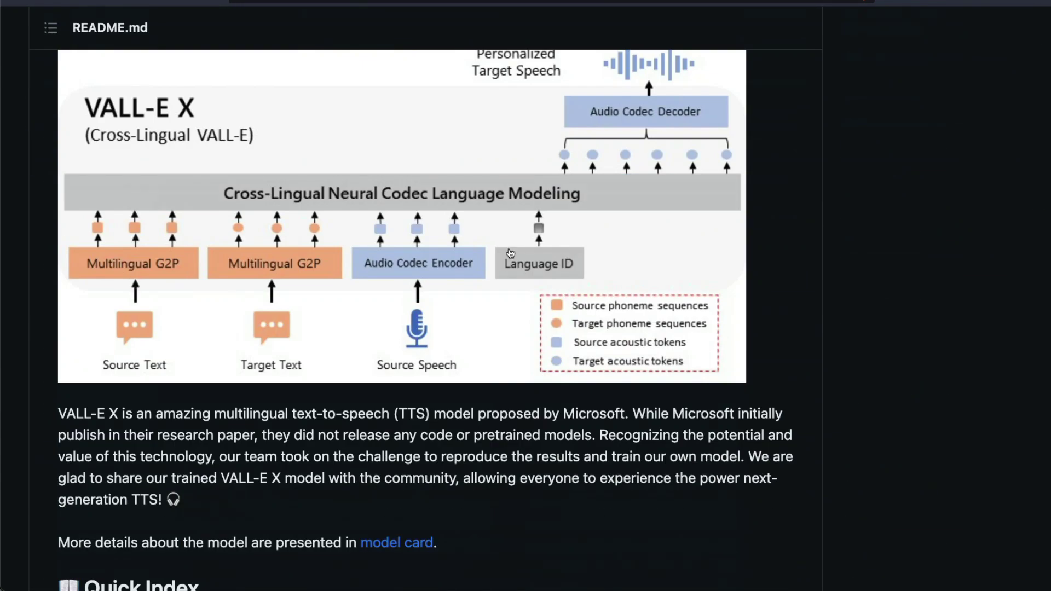
scroll(509, 252, down, 4)
scroll(509, 251, down, 12)
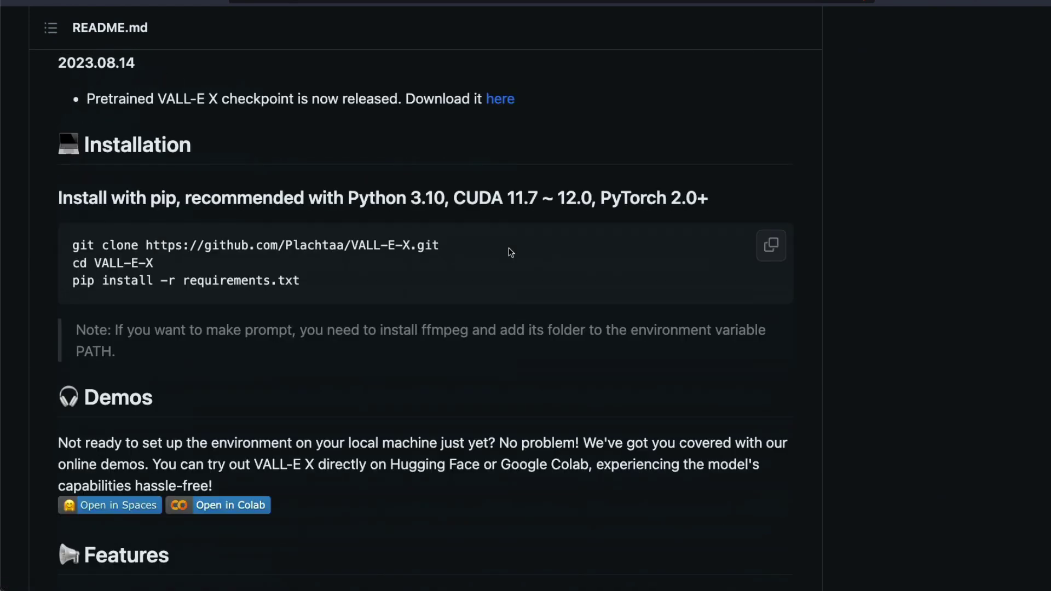
scroll(511, 251, down, 8)
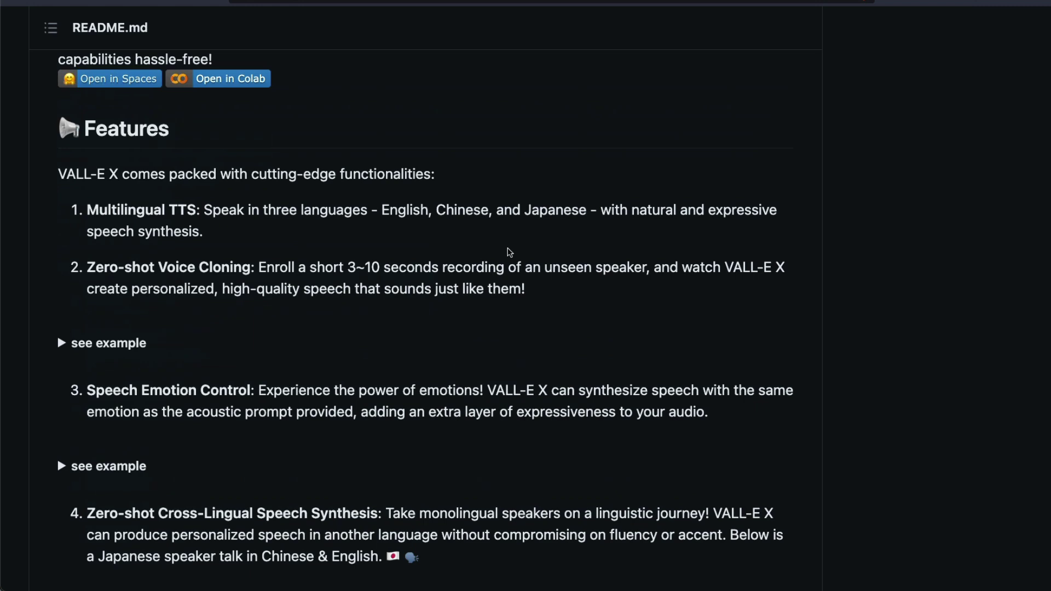
Step: Highlight TTS, Chinese, Japanese and natural in the Multilingual TTS feature item
double_click(174, 210)
click(195, 210)
triple_click(420, 212)
double_click(468, 211)
click(427, 212)
double_click(463, 213)
double_click(565, 213)
double_click(650, 213)
Step: Highlight the Speech Emotion Control and Zero-shot Voice Cloning labels, and the phrase 'unseen speaker'
scroll(331, 340, down, 1)
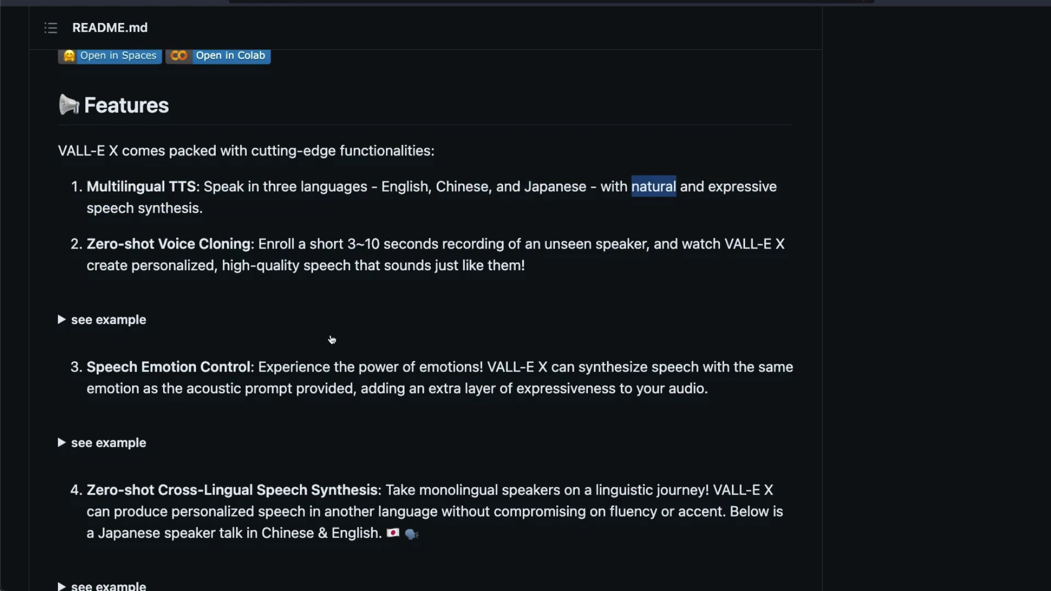
drag(141, 369, 267, 378)
click(267, 378)
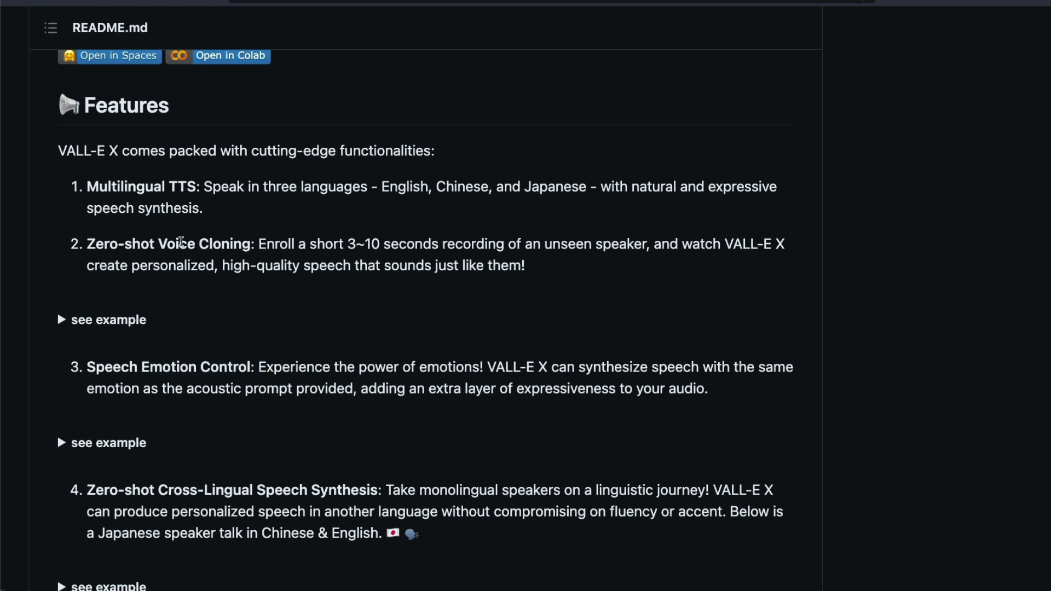
drag(88, 245, 252, 246)
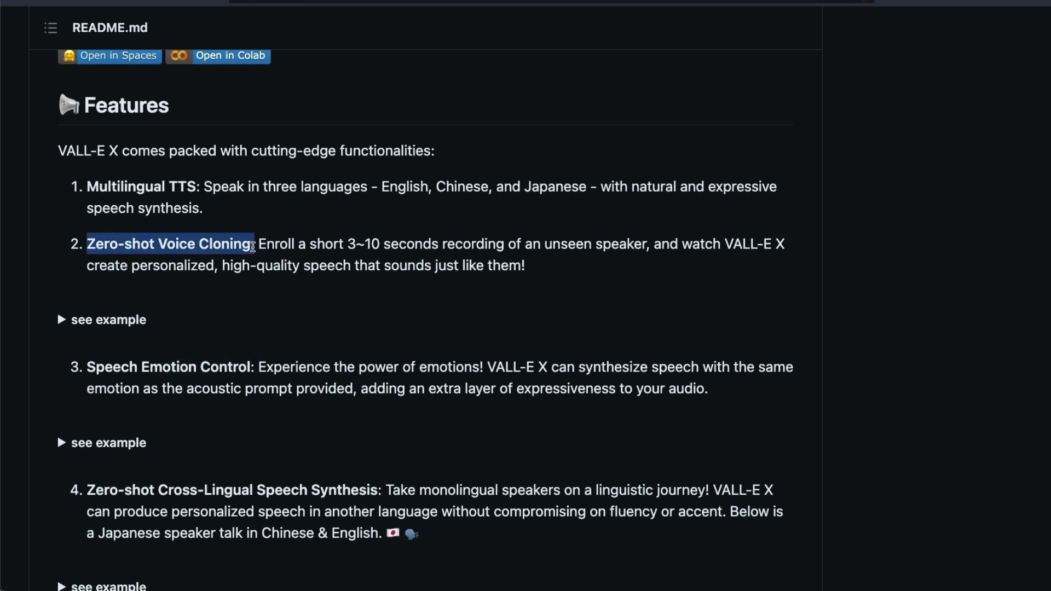
scroll(326, 326, down, 2)
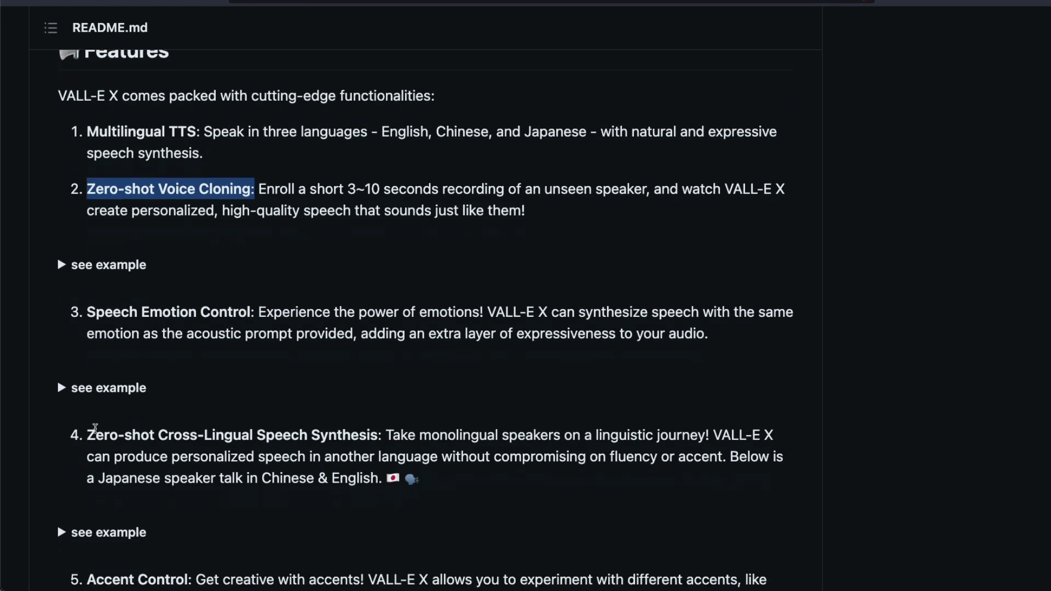
drag(544, 190, 655, 192)
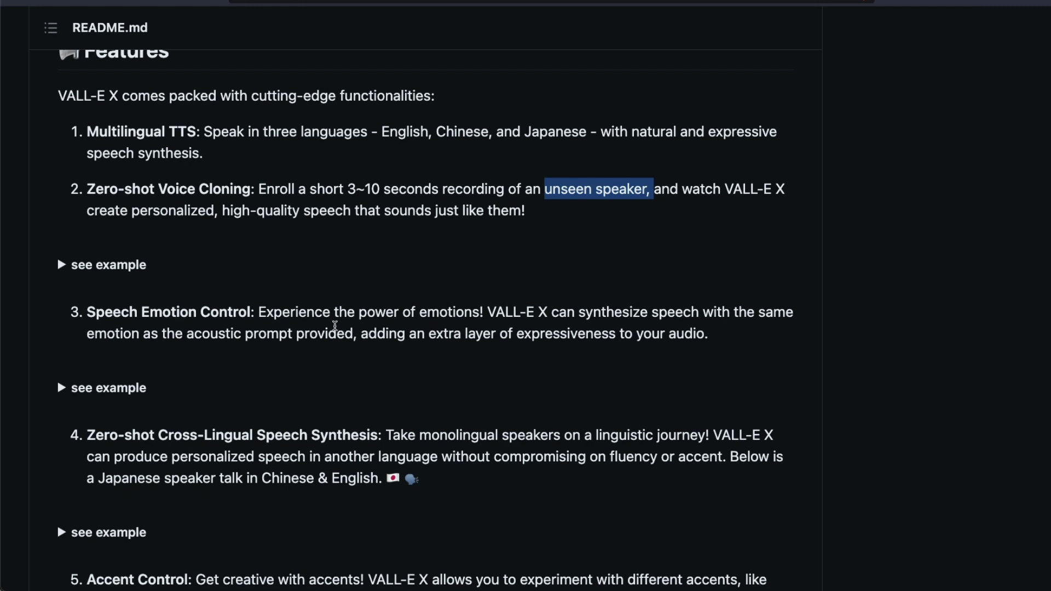
Step: Highlight the cross-lingual speech synthesis feature and read down through Usage in Python
scroll(326, 328, down, 2)
scroll(325, 331, down, 2)
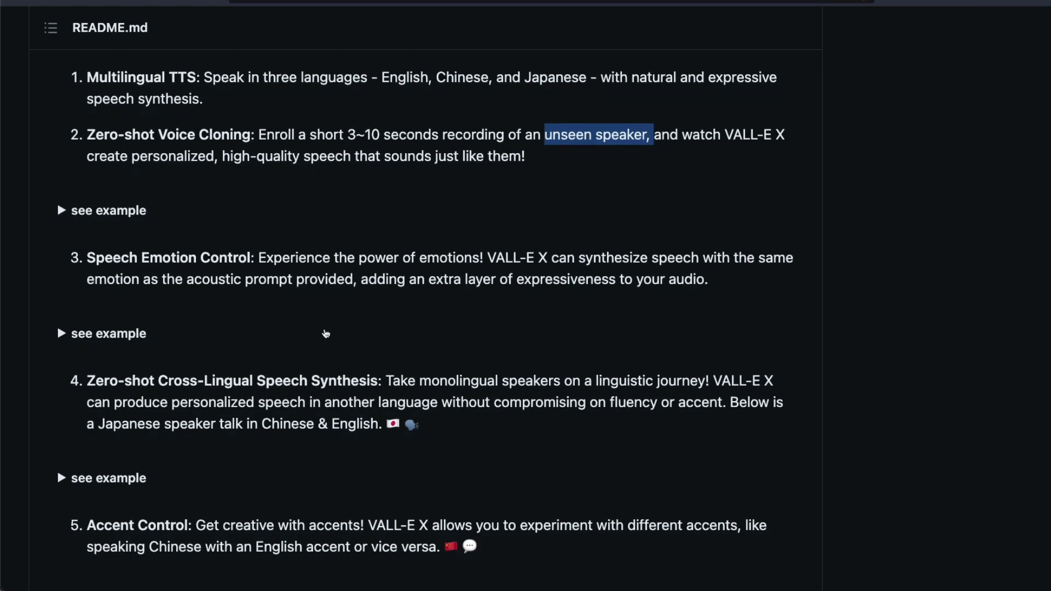
drag(87, 381, 381, 384)
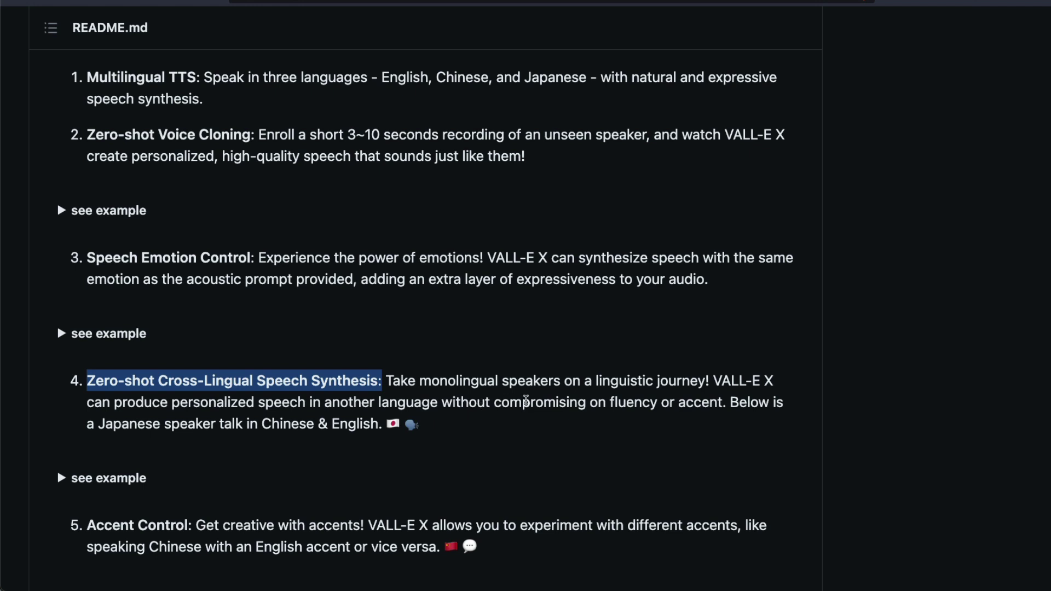
scroll(525, 400, down, 3)
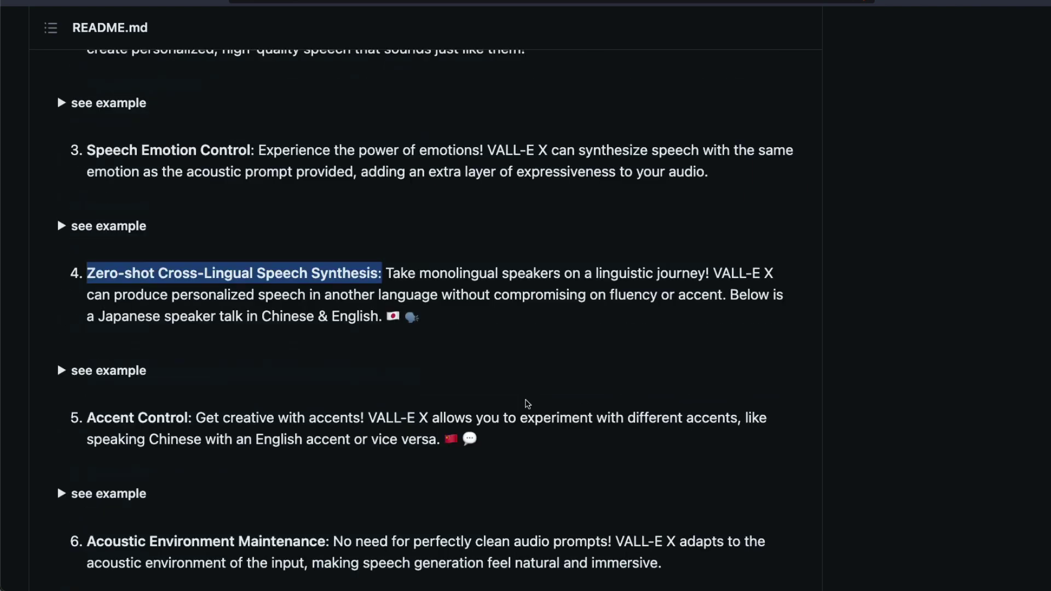
scroll(525, 403, down, 1)
scroll(361, 444, down, 2)
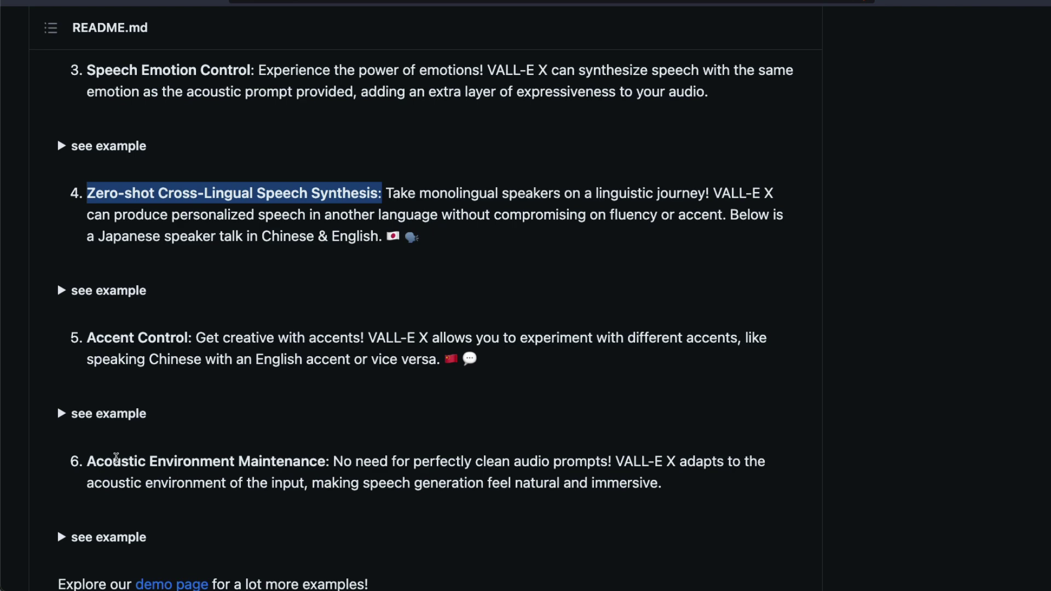
scroll(119, 459, down, 3)
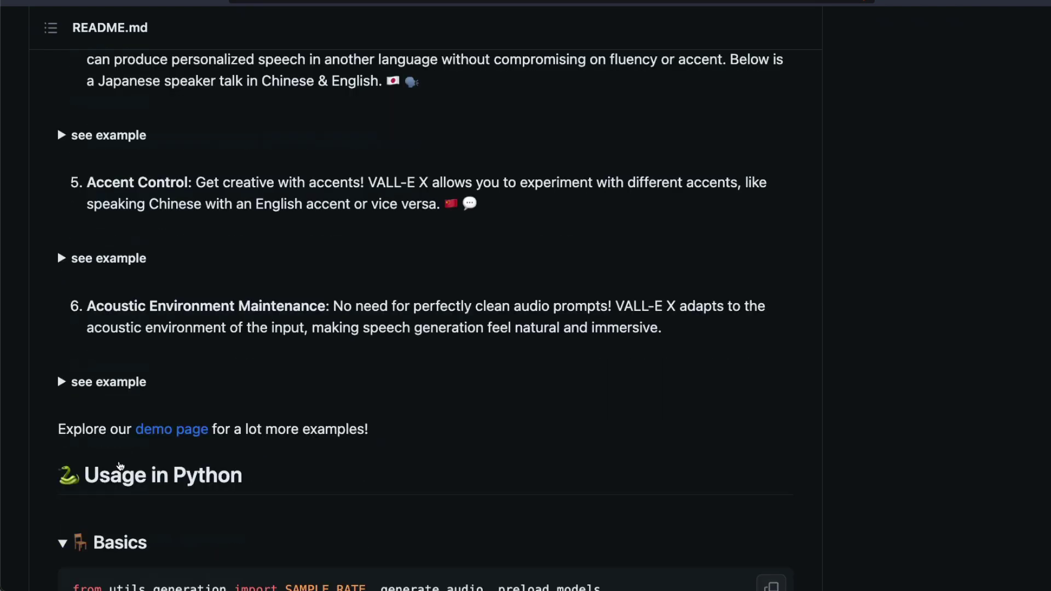
scroll(121, 462, down, 8)
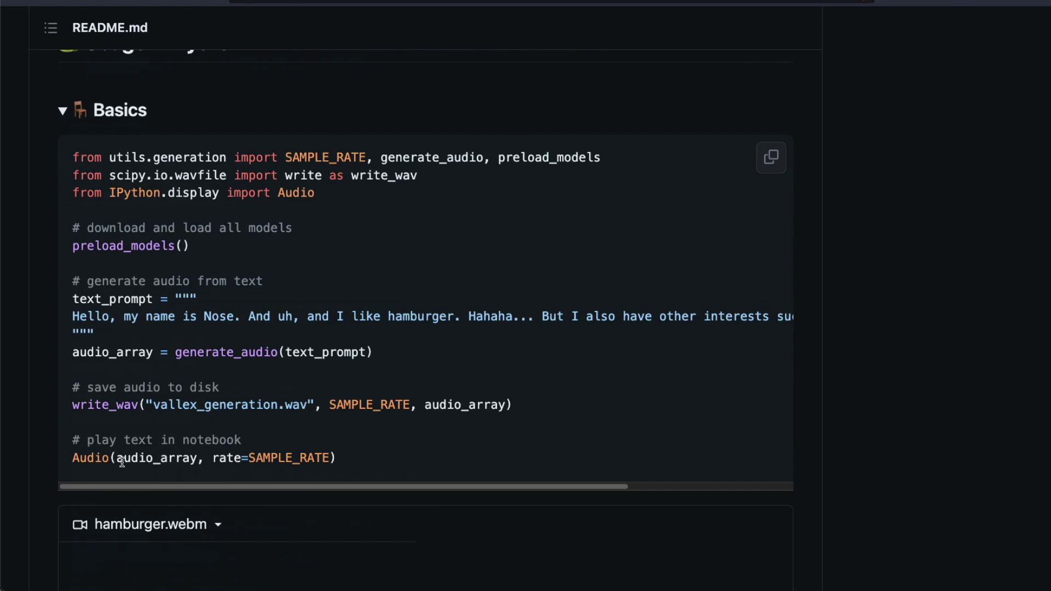
Step: Return to the repository header showing the file list and 108 commits
scroll(122, 462, up, 20)
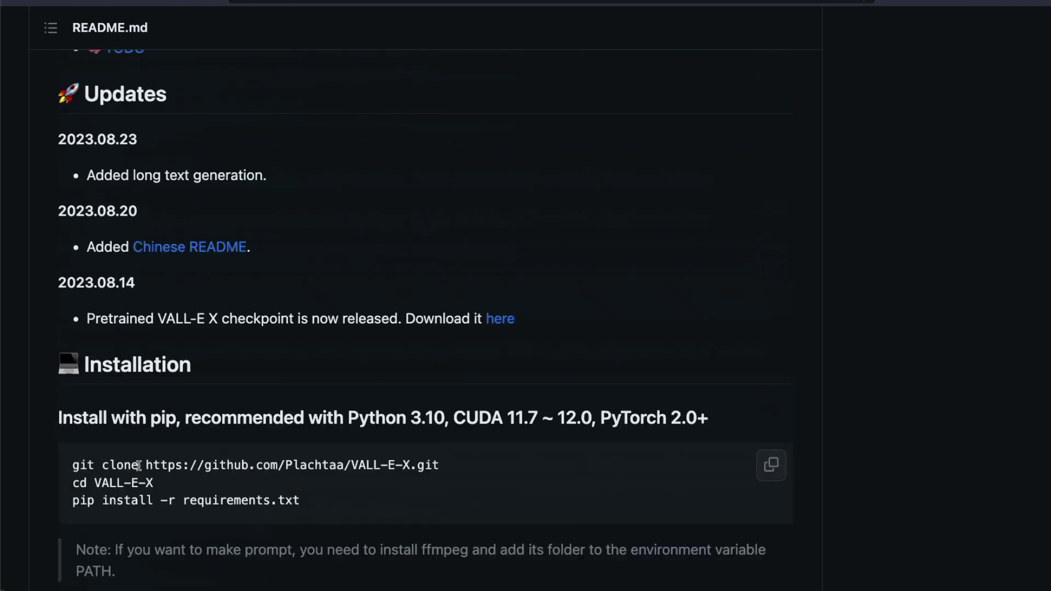
scroll(139, 465, up, 7)
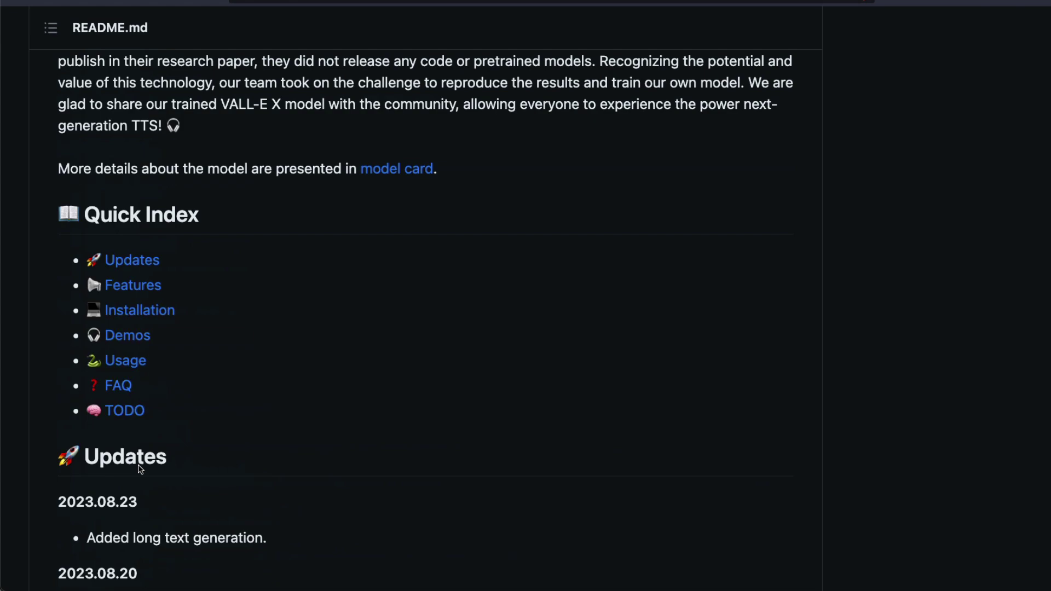
scroll(140, 469, up, 10)
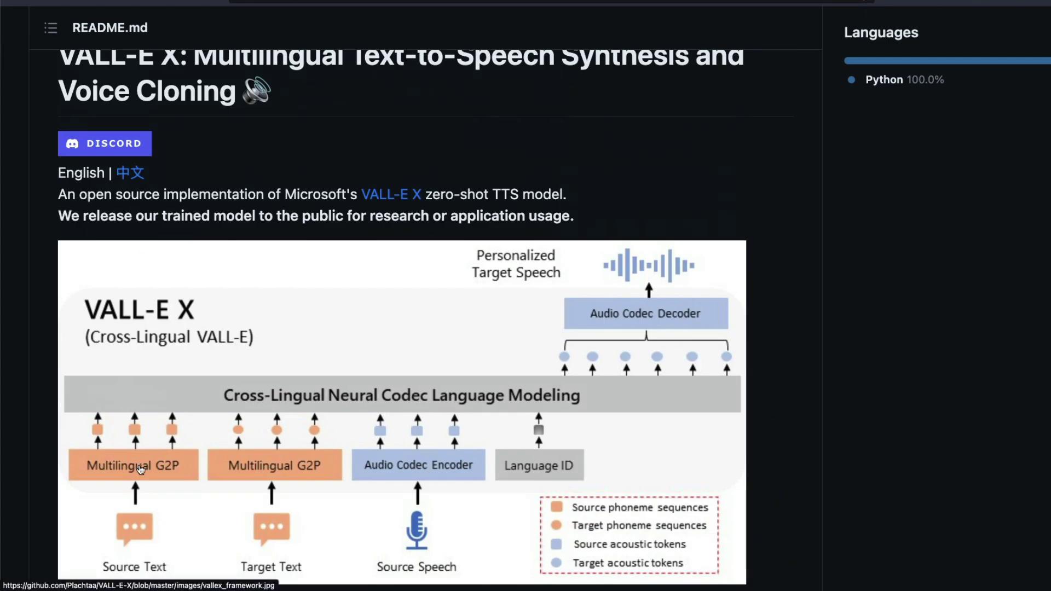
scroll(141, 469, up, 14)
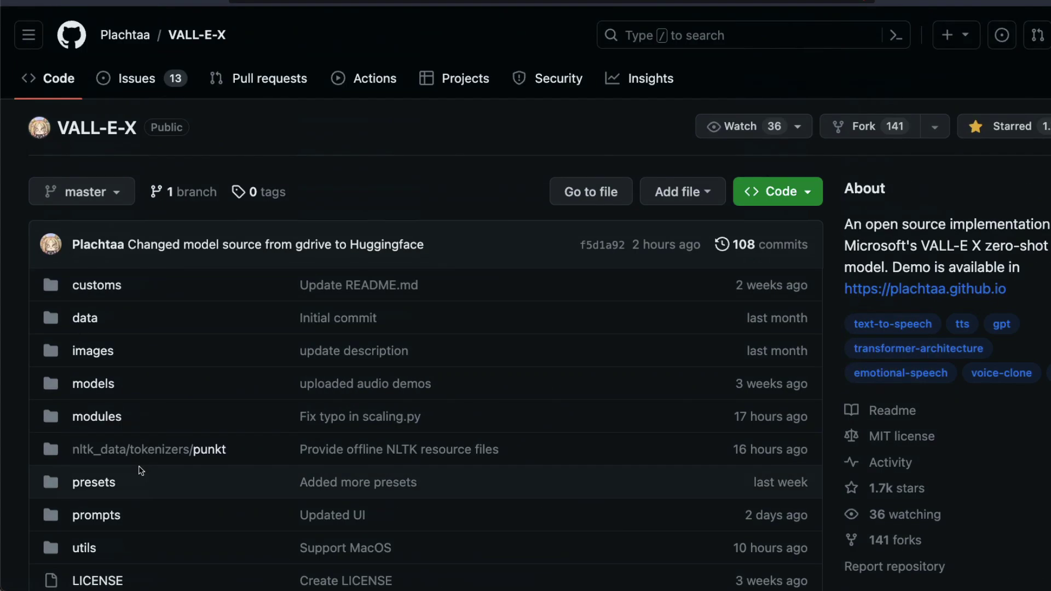
mouse_move(126, 37)
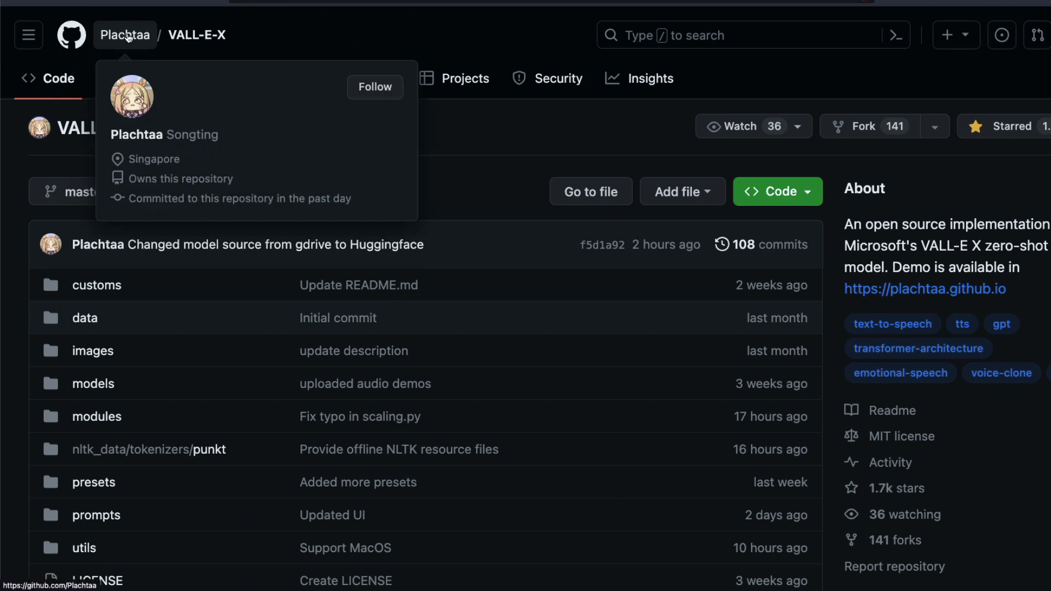